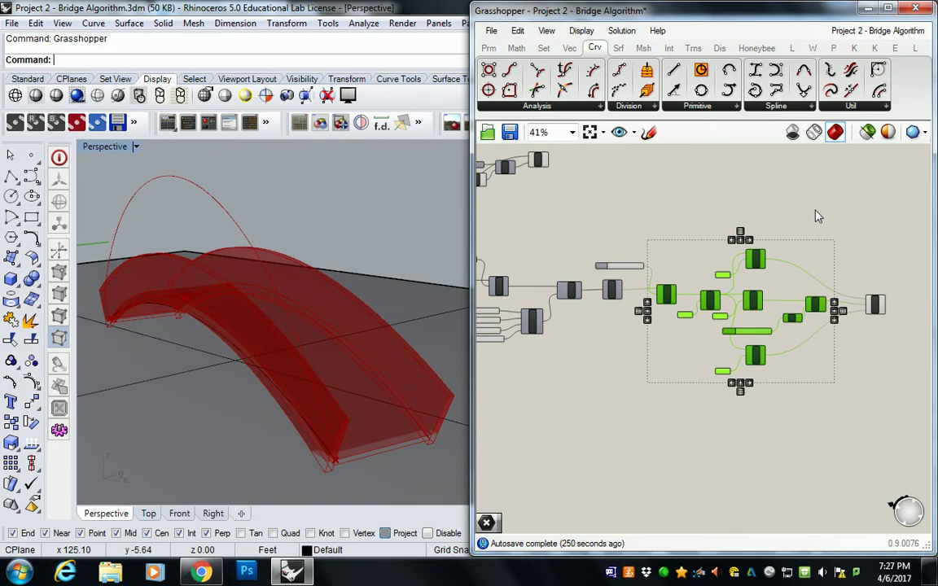
Step: Examine the Arc component and trace the bridge definition back to the guardrail Extrude and Move components
left_click(818, 215)
scroll(875, 294, "up", 5)
left_click(851, 308)
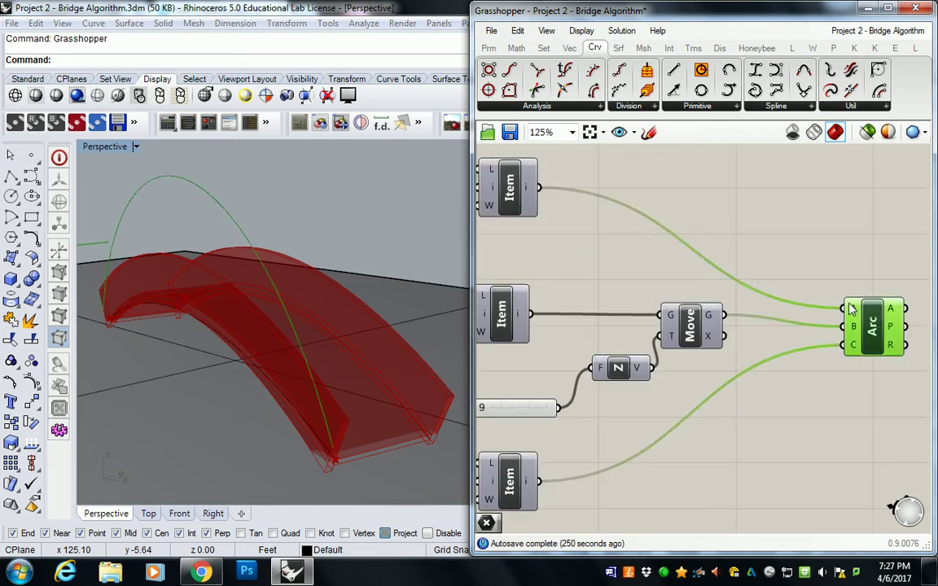
scroll(848, 307, "down", 3)
right_click_drag(639, 210, 927, 301)
right_click_drag(560, 242, 700, 244)
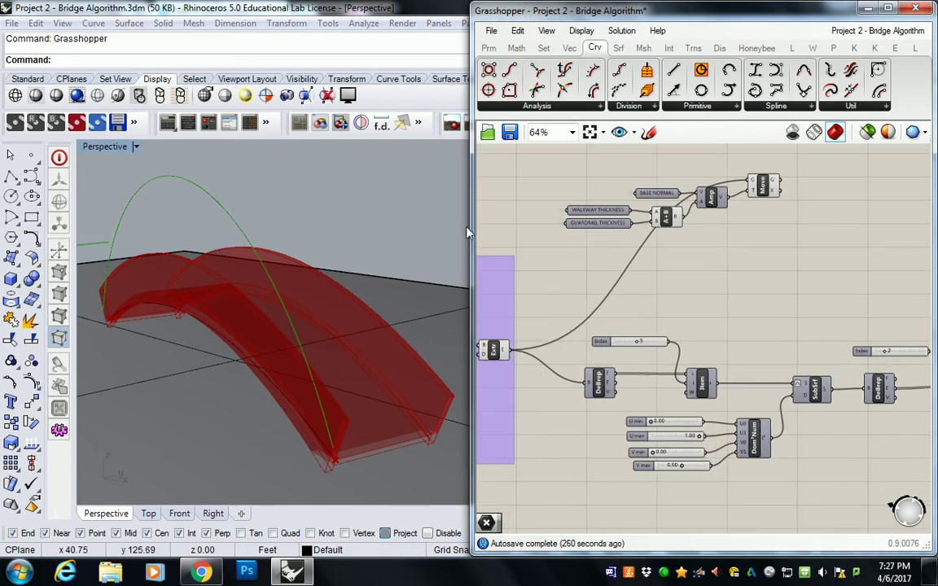
left_click_drag(469, 234, 204, 234)
right_click_drag(501, 184, 733, 207)
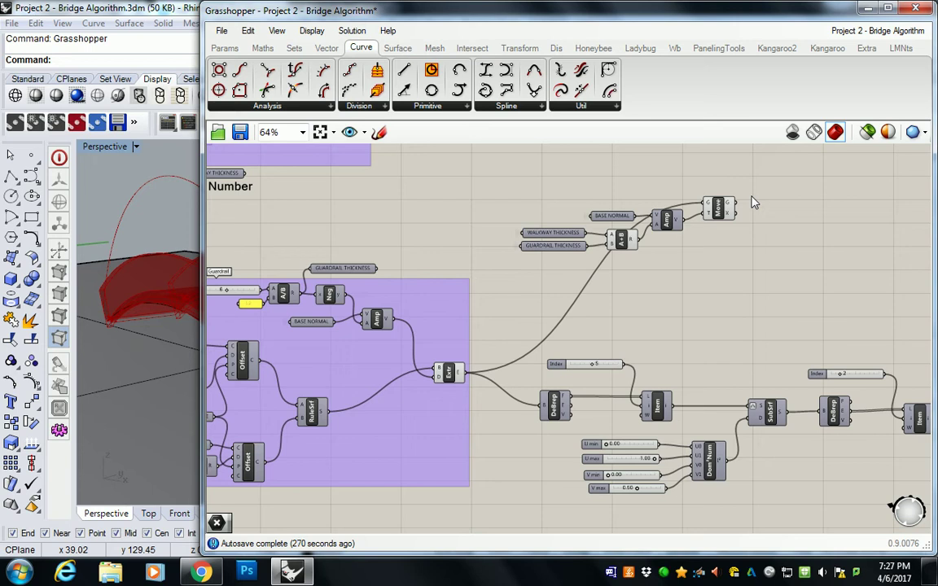
scroll(722, 306, "down", 2)
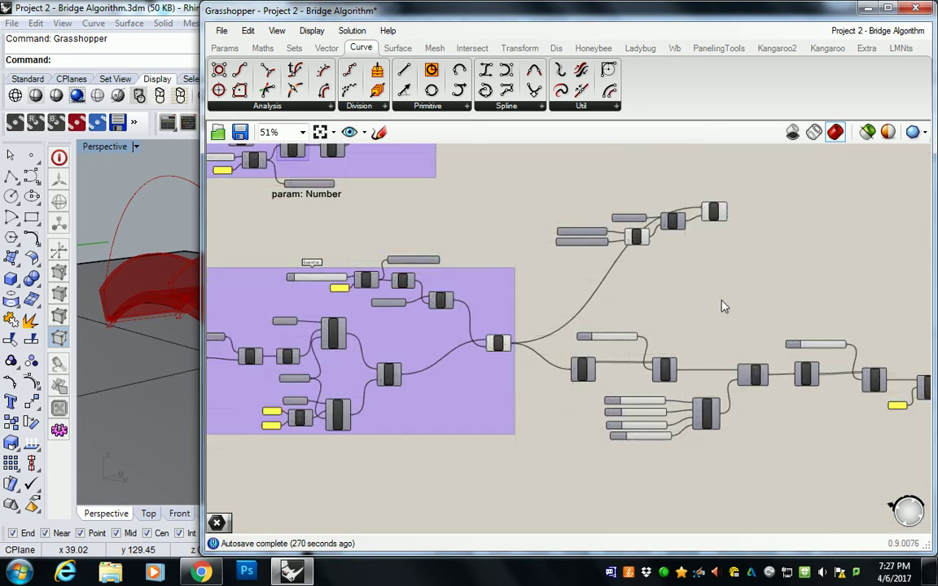
scroll(583, 228, "up", 3)
Step: Copy the guardrail's BASE NORMAL, Amplitude and Move components and place the copies below the Arc component
left_click(634, 209)
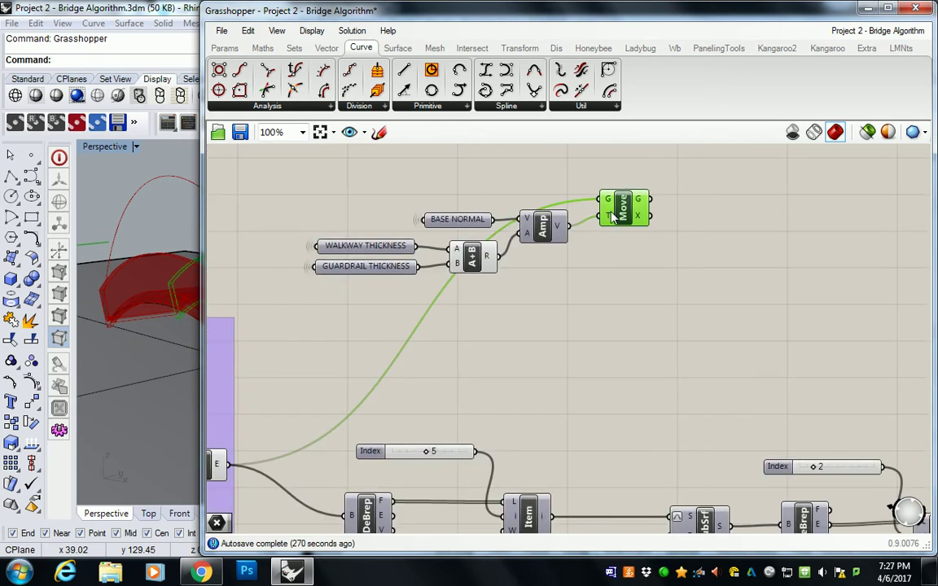
right_click_drag(537, 262, 586, 278)
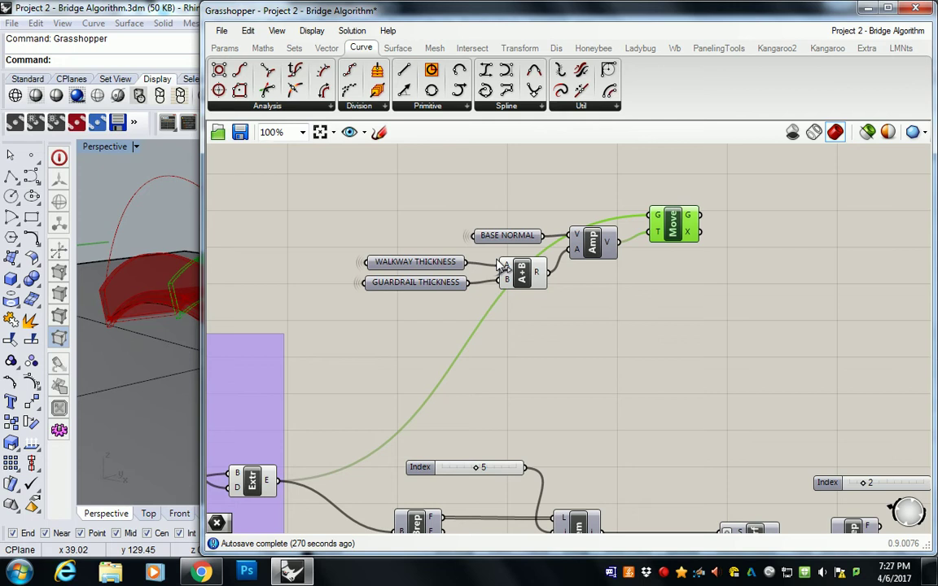
left_click_drag(202, 175, 434, 220)
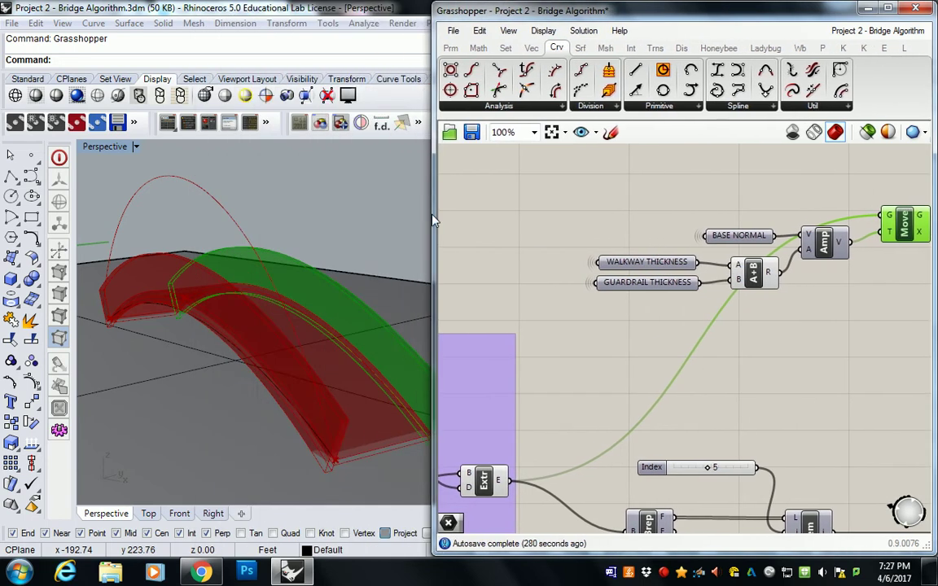
right_click_drag(272, 254, 179, 287)
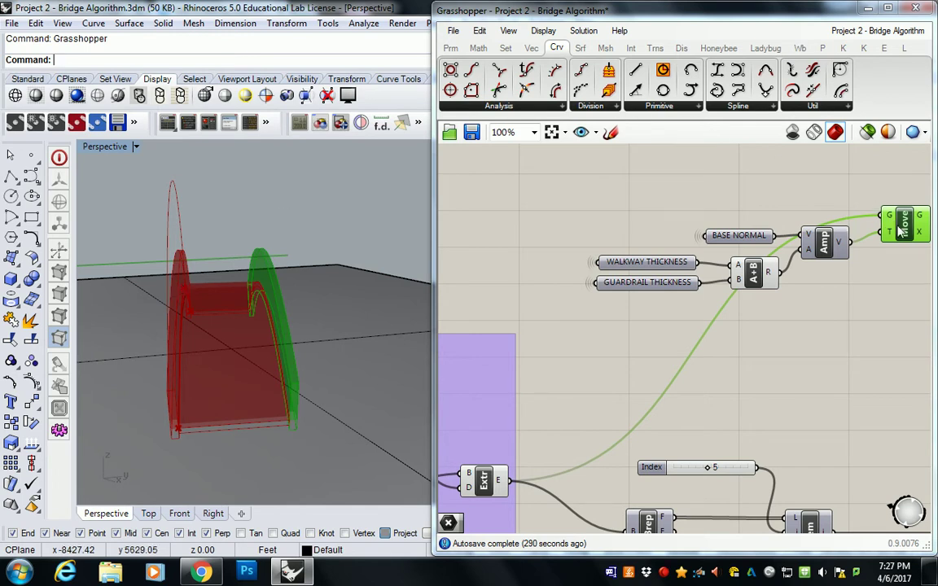
left_click(822, 241, "shift")
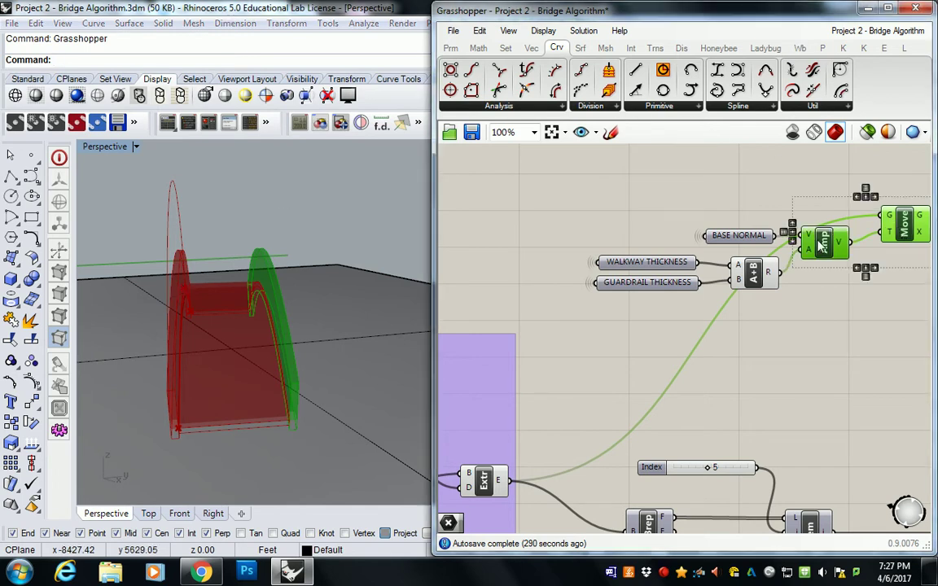
left_click(753, 237, "shift")
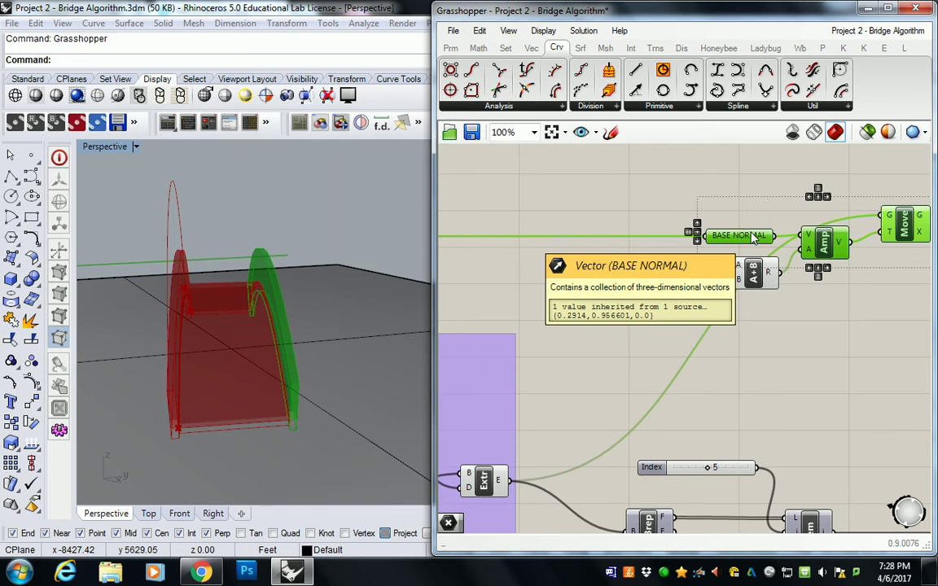
scroll(753, 236, "down", 5)
left_click_drag(728, 245, 846, 407)
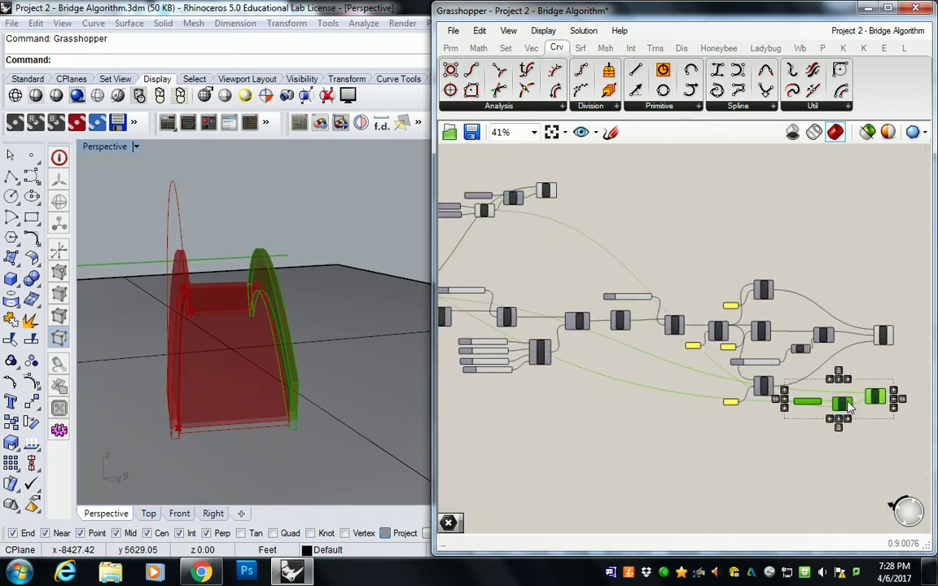
right_click_drag(848, 405, 673, 396)
left_click_drag(672, 396, 760, 361)
Step: Connect the Arc component's A output to the G input of the copied Move component
scroll(761, 318, "up", 5)
right_click_drag(818, 322, 761, 291)
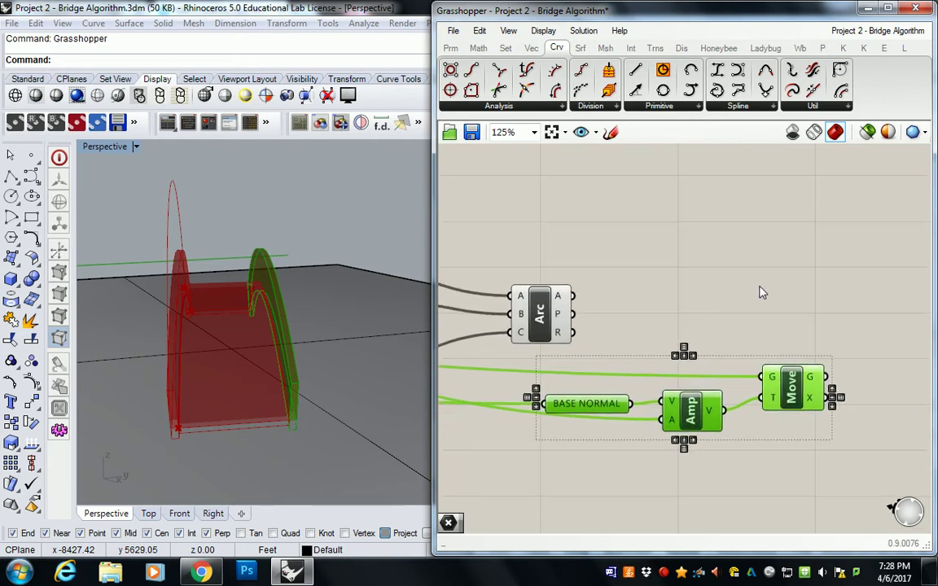
left_click(735, 315)
left_click_drag(690, 414, 695, 417)
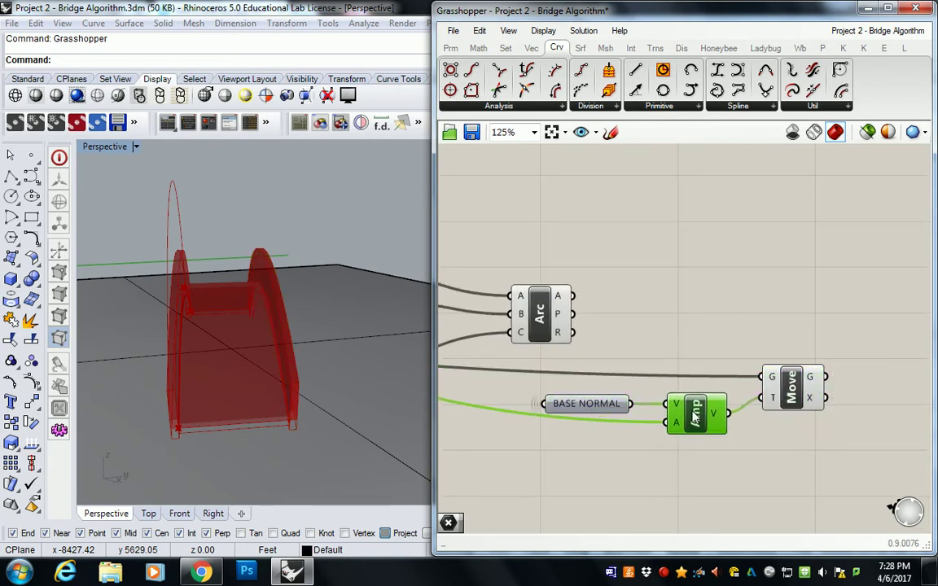
left_click(534, 301)
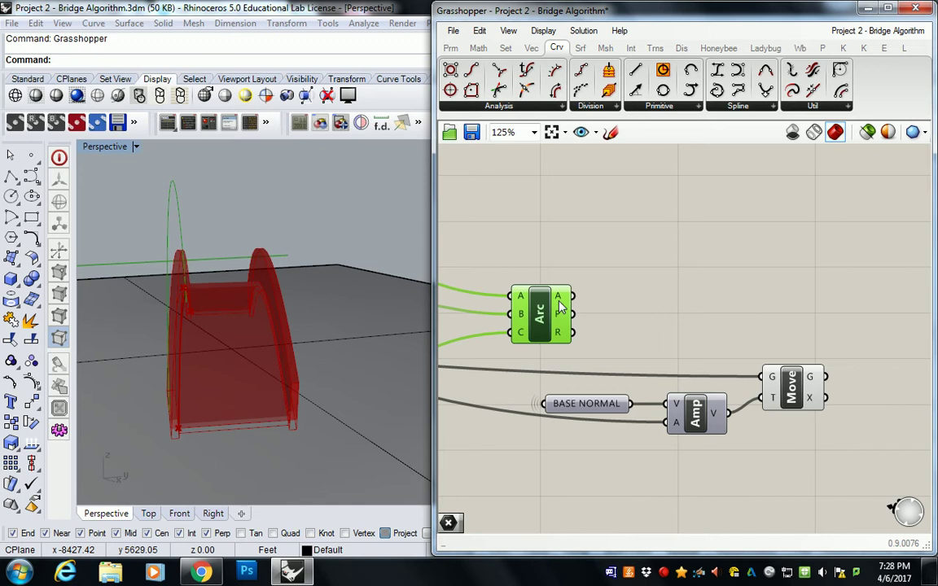
left_click_drag(574, 302, 767, 377)
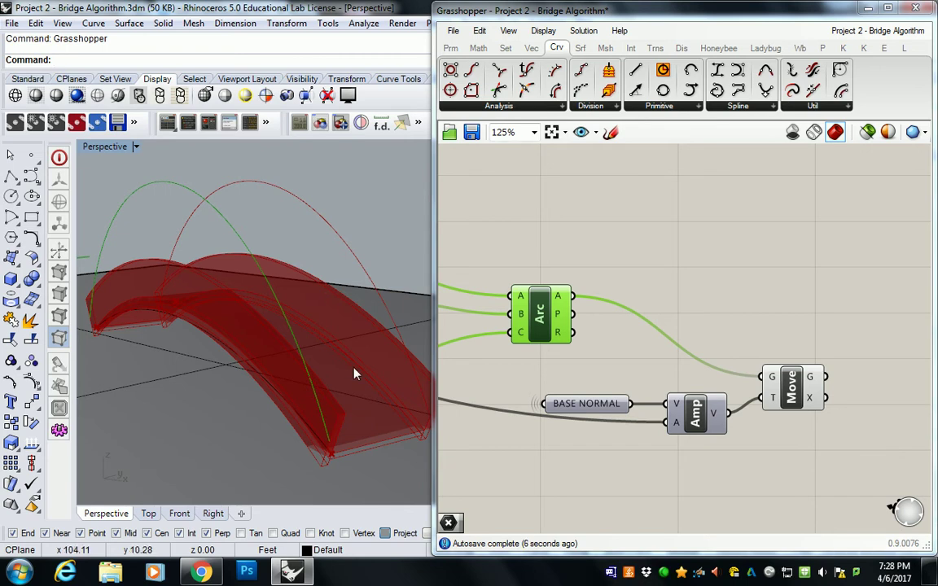
Step: Add a number slider ranging from 0 to 24 below the BASE NORMAL parameter beside the Arc
right_click(723, 459)
left_click(660, 457)
right_click_drag(658, 454, 722, 435)
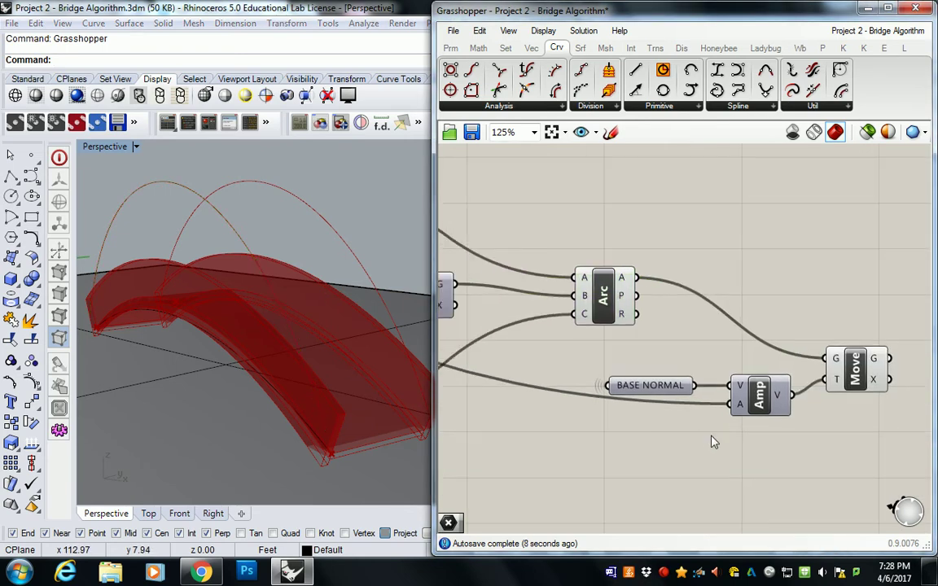
mouse_move(316, 332)
right_mouse_down()
mouse_move(257, 329)
mouse_move(325, 342)
right_mouse_up()
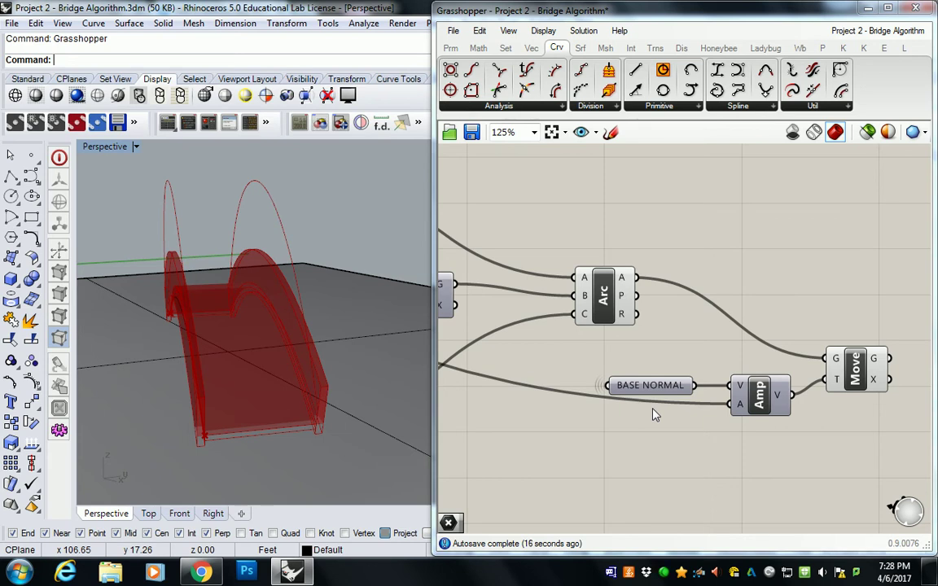
double_click(634, 427)
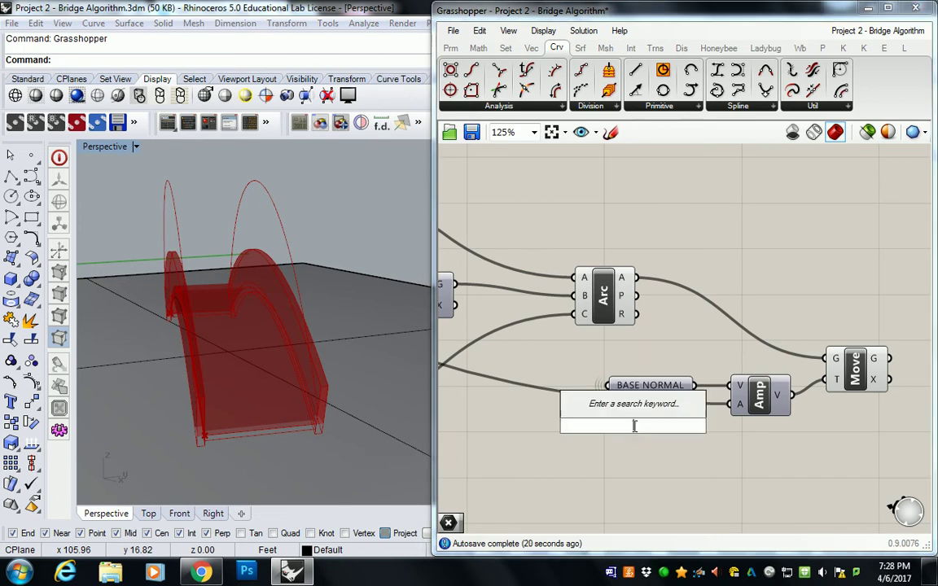
type("0")
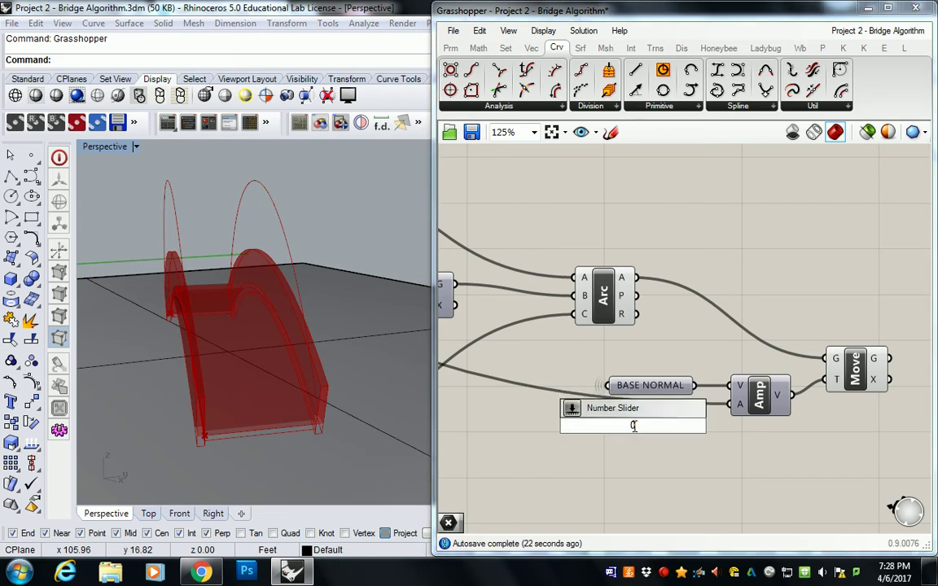
type("<24")
key("Return")
left_click_drag(665, 435, 595, 449)
left_click(675, 443)
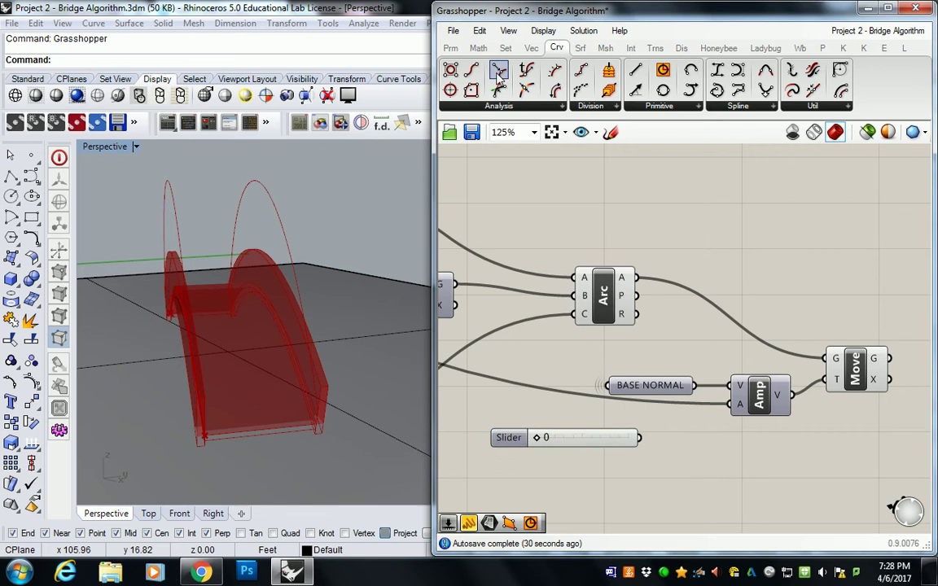
Step: Add a Division component beside the new slider and connect the slider to its A input
left_click(479, 48)
left_click(511, 104)
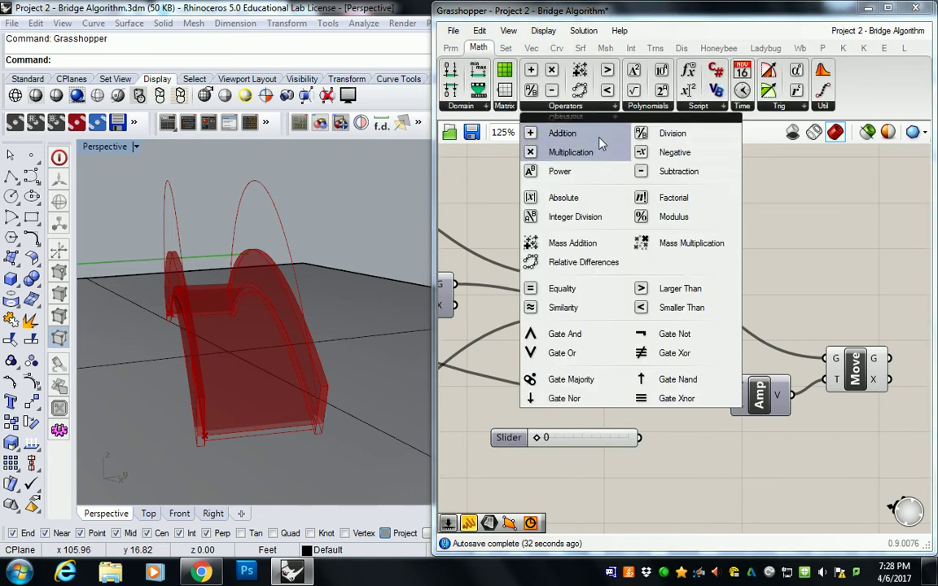
left_click_drag(673, 150, 690, 439)
left_click_drag(631, 440, 673, 444)
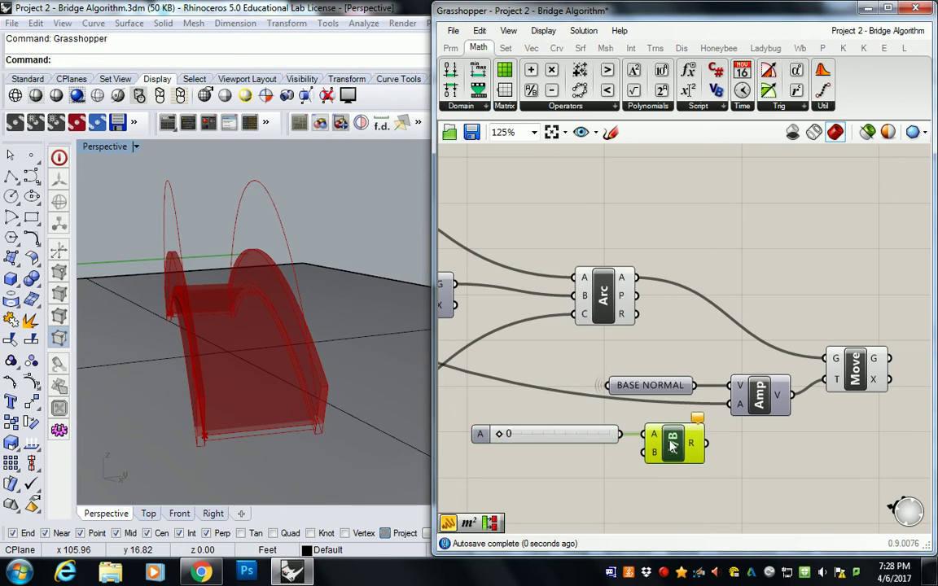
left_click(578, 471)
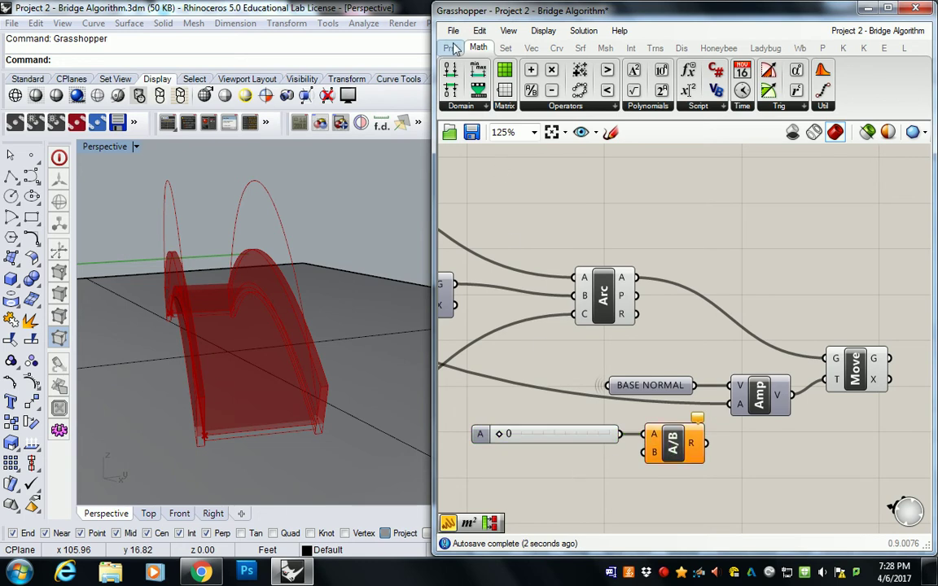
Step: Add a small panel containing 12 as the Division's B input and connect the quotient to the Amplitude's A input
left_click(450, 48)
left_click(578, 475)
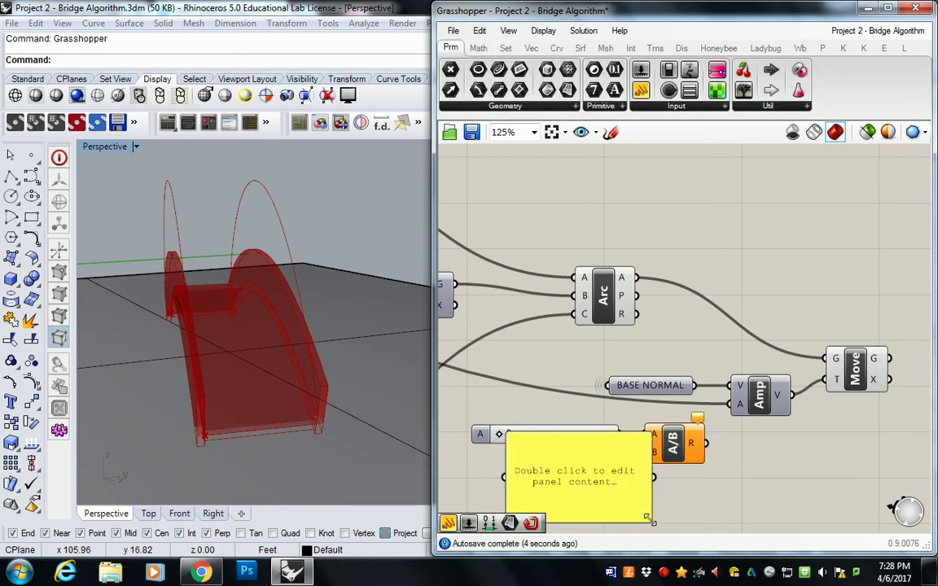
mouse_move(652, 522)
left_mouse_down()
mouse_move(560, 450)
mouse_move(613, 468)
mouse_move(650, 455)
left_mouse_up()
double_click(530, 446)
type("12")
left_click(562, 539)
left_click_drag(707, 444, 735, 404)
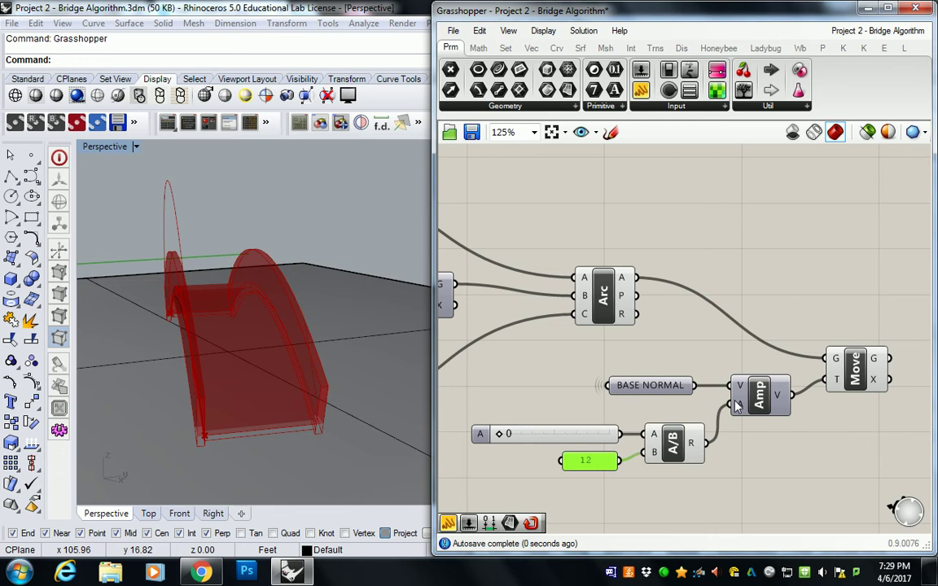
Step: Set the slider feeding the Division to 10 to offset the copied arc from the original
left_click_drag(500, 434, 530, 434)
right_click_drag(249, 354, 230, 319)
scroll(212, 316, "up", 4)
left_click_drag(533, 434, 551, 438)
right_click_drag(249, 359, 263, 363)
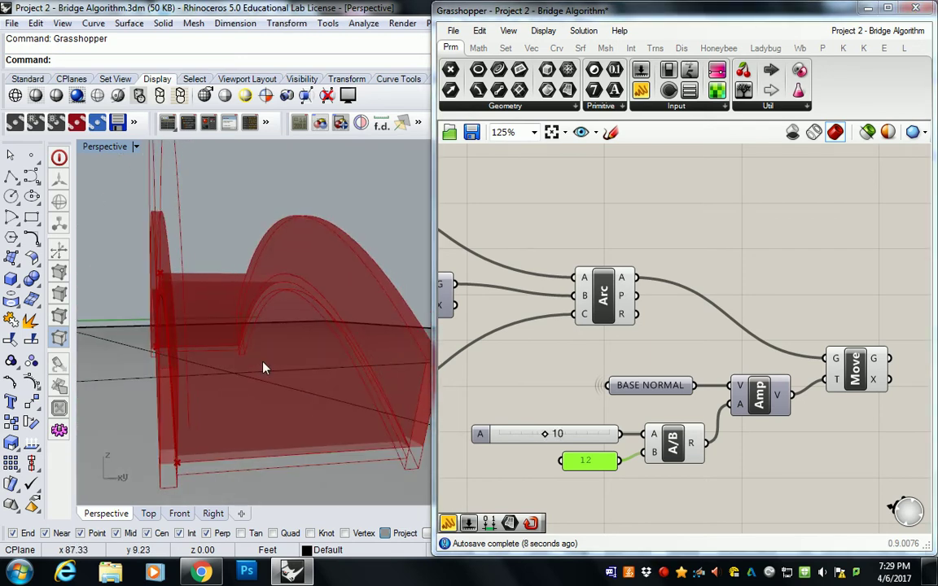
Step: Switch to Chrome to view the pedestrian bridge reference photo, and return to Grasshopper
left_click(201, 573)
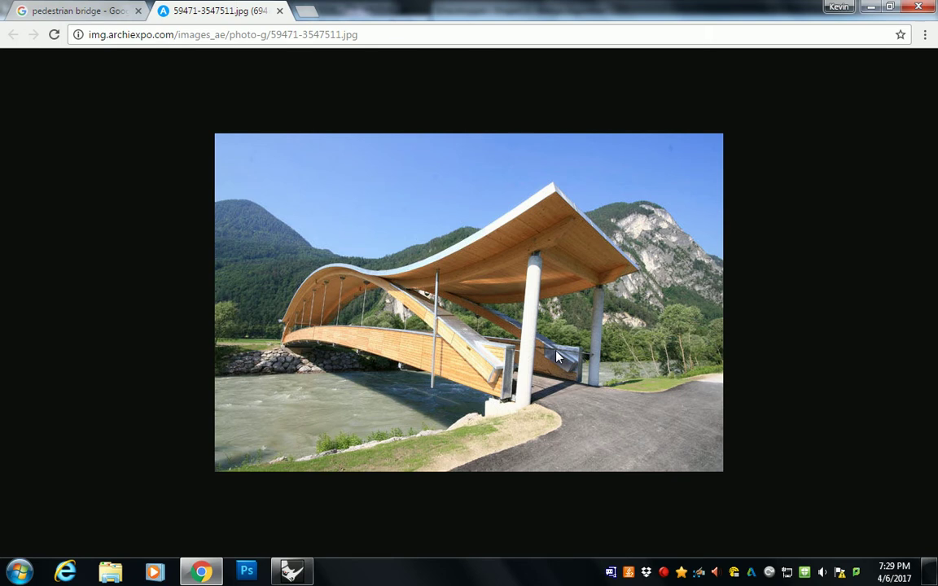
left_click(298, 572)
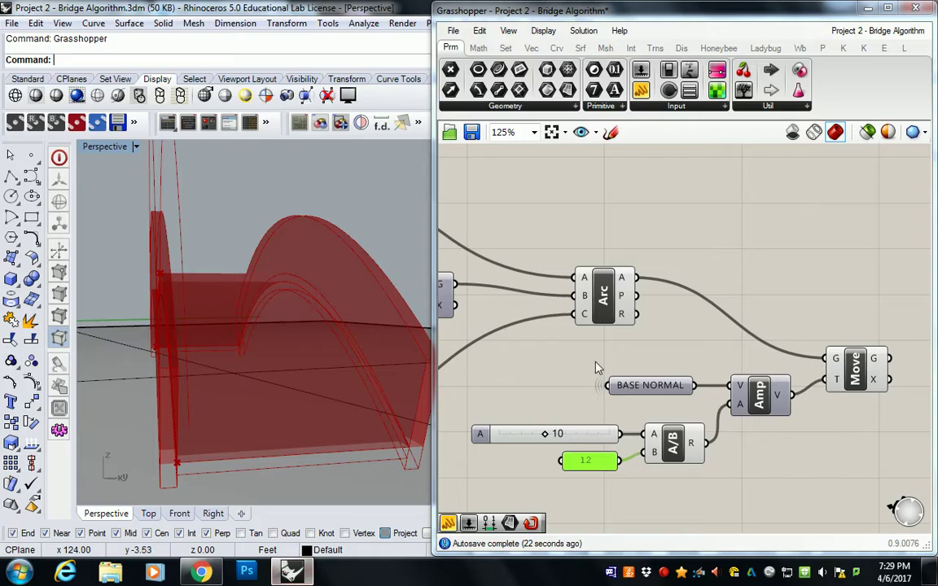
Step: Duplicate the arc's offset group of slider, panel, Division, BASE NORMAL, Amplitude and Move, placing it below the original
left_click(608, 359)
scroll(607, 358, "down", 2)
left_click_drag(494, 461, 834, 349)
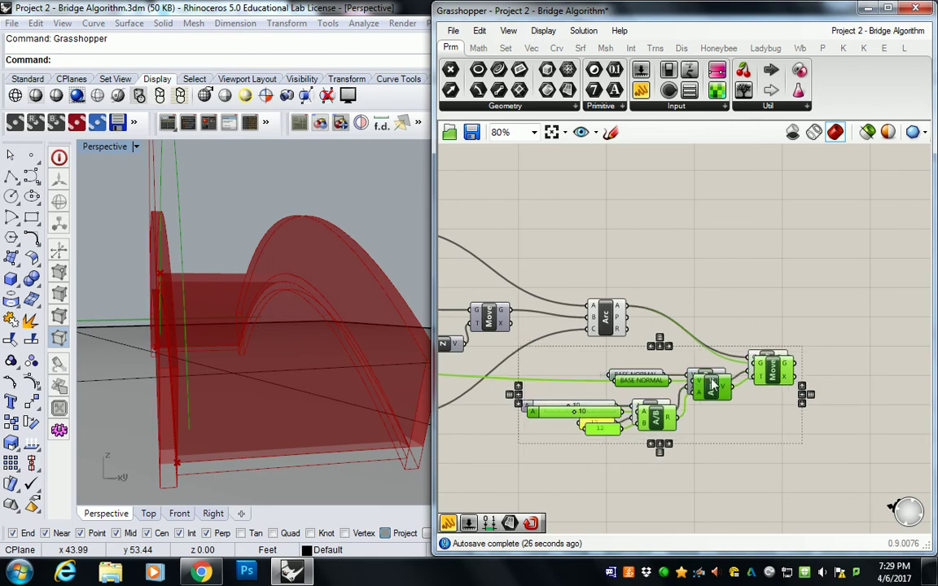
left_click_drag(707, 383, 711, 470, "alt")
right_click_drag(742, 400, 787, 343)
Step: Insert a Negative component between the duplicated slider and its Division, shifting the slider aside to make room
left_click(631, 389)
left_click(643, 440)
left_click_drag(643, 442, 588, 442)
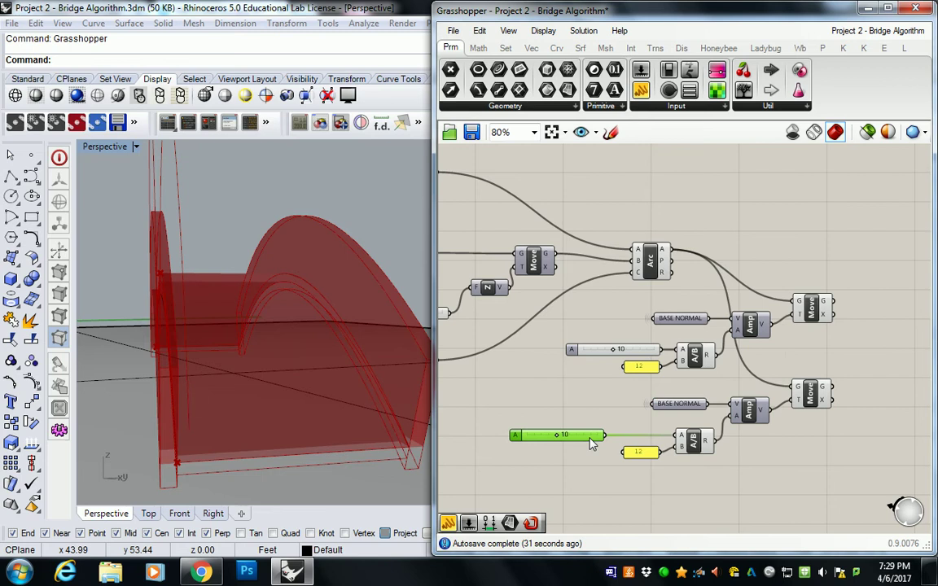
left_click(631, 401)
left_click(478, 48)
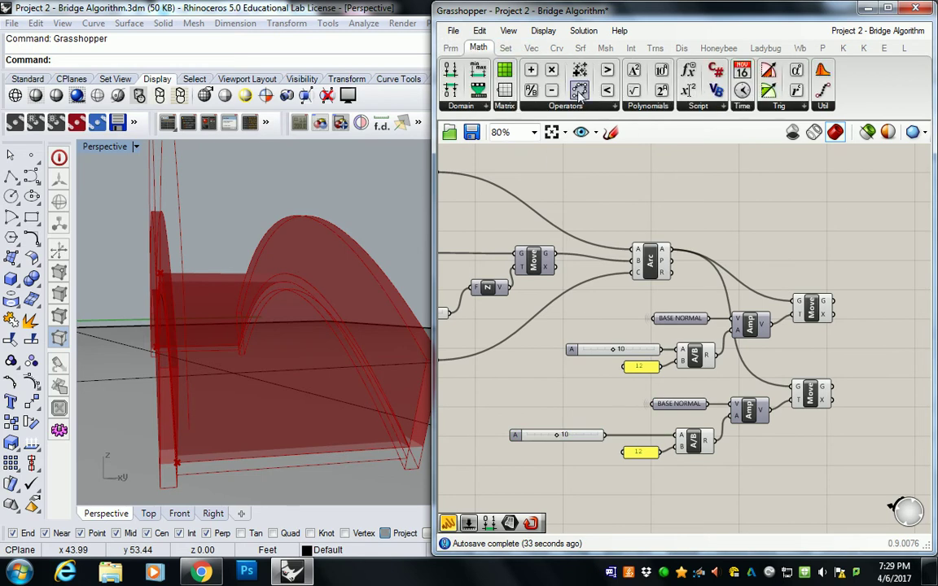
left_click(578, 106)
left_click_drag(657, 99, 673, 435)
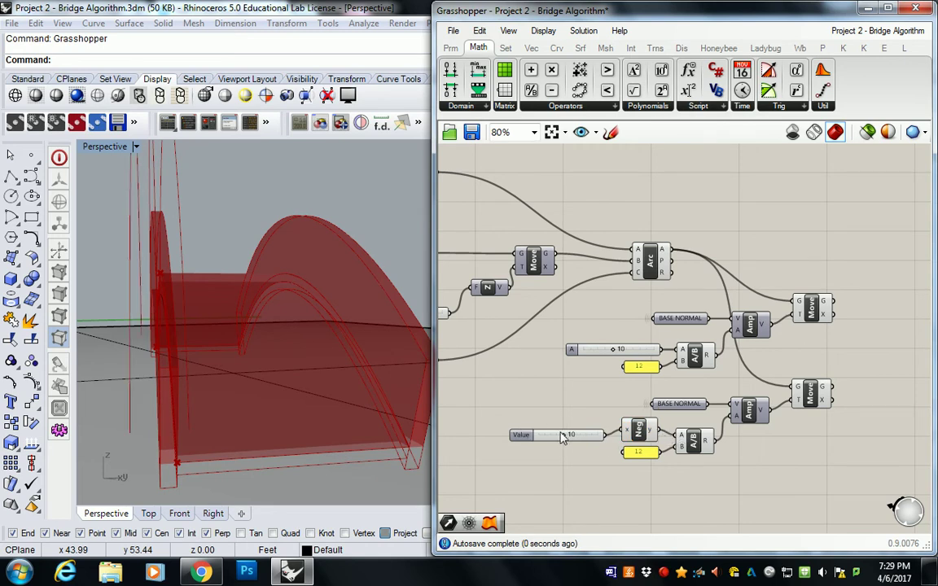
Step: Set the slider feeding the Negative component to 8 and the original offset slider to 12
scroll(342, 301, "down", 5)
right_click_drag(344, 289, 272, 295)
scroll(584, 439, "up", 3)
mouse_move(554, 430)
left_mouse_down()
mouse_move(561, 432)
mouse_move(546, 432)
left_mouse_up()
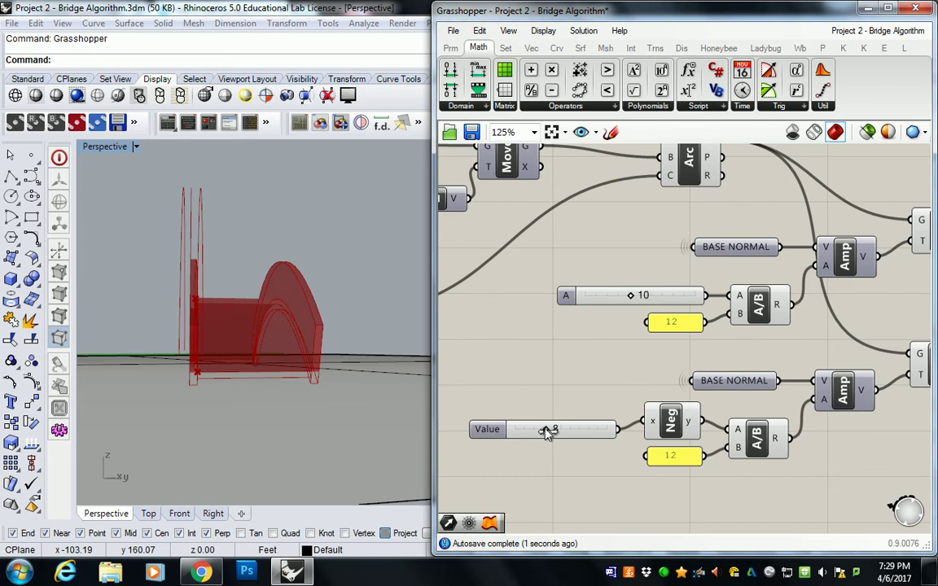
left_click_drag(630, 296, 650, 298)
right_click_drag(216, 319, 230, 317)
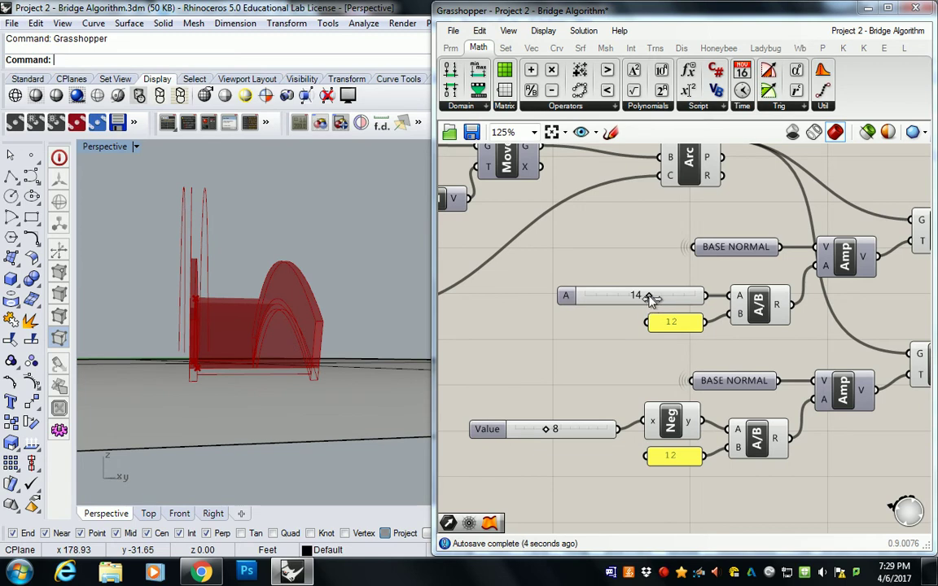
left_click_drag(649, 296, 641, 298)
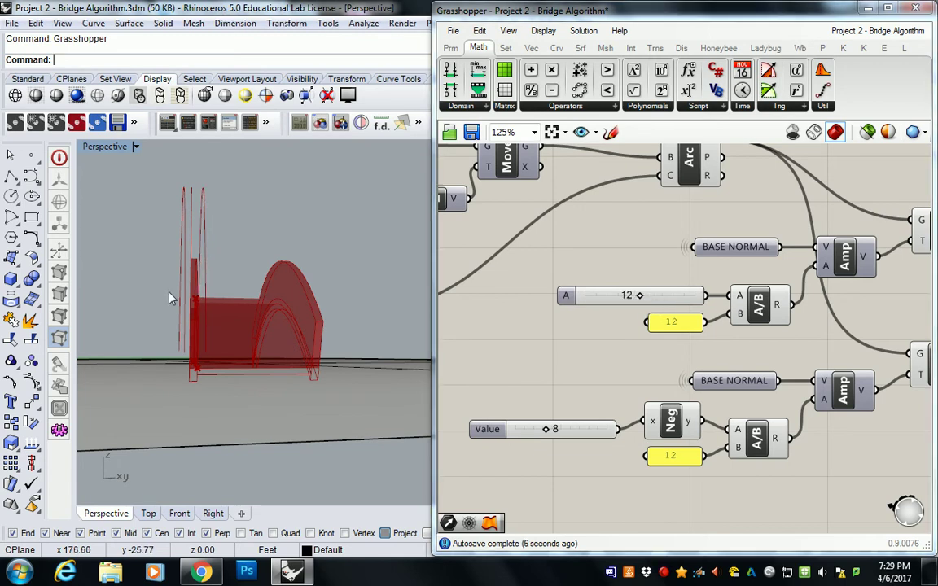
Step: Add a Ruled Surface component beside the arc's two offset Move components
right_click_drag(171, 296, 255, 310)
mouse_move(199, 307)
right_mouse_down()
mouse_move(188, 314)
mouse_move(203, 318)
right_mouse_up()
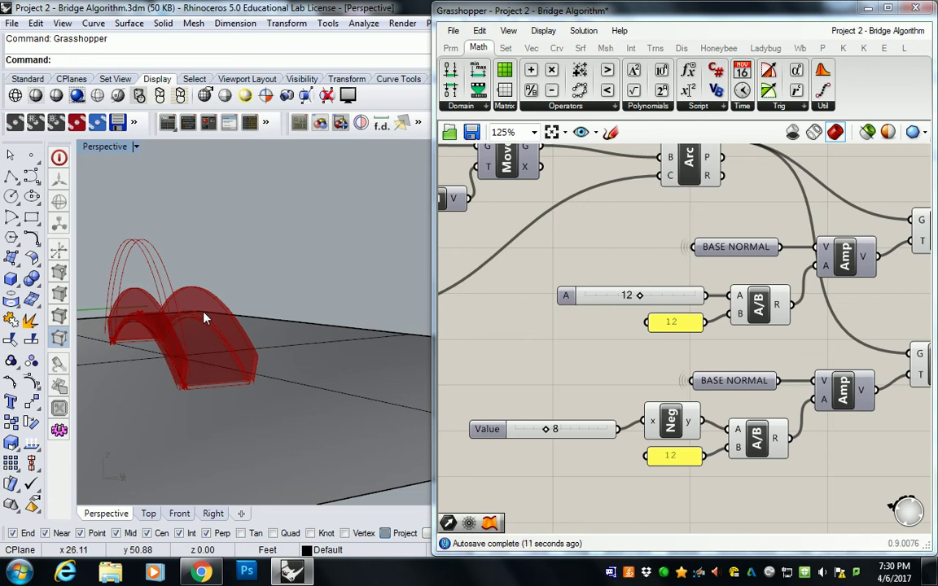
scroll(684, 318, "down", 4)
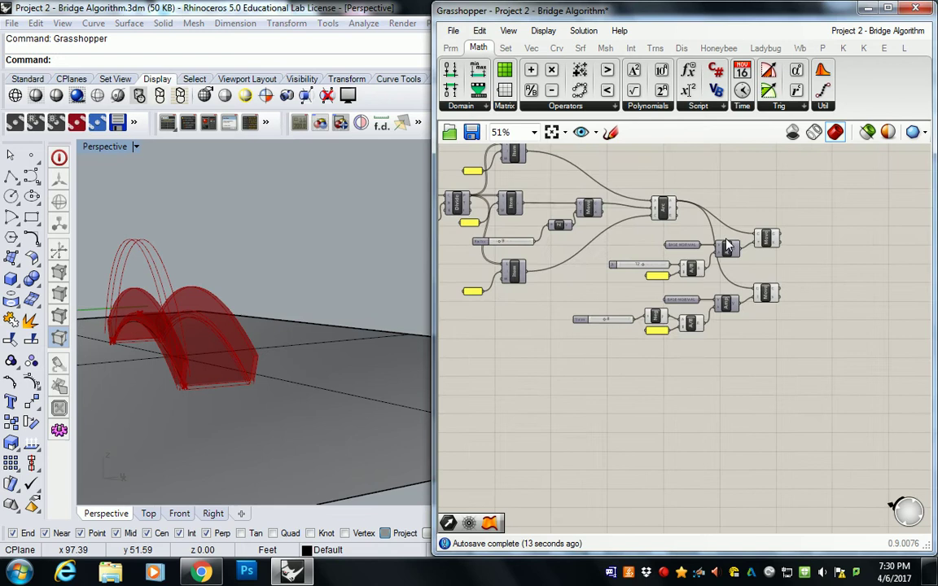
scroll(692, 261, "up", 4)
left_click(690, 247)
left_click(698, 390)
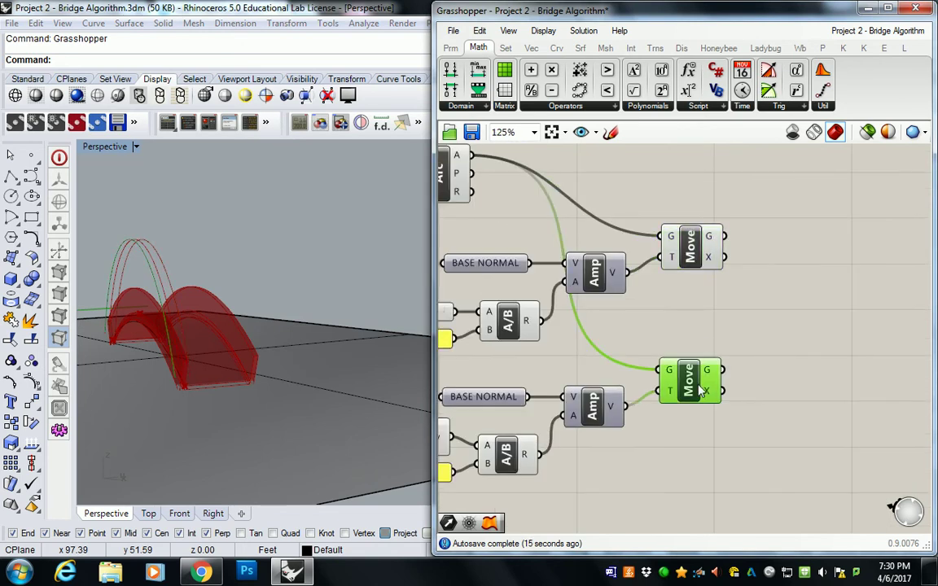
left_click(788, 302)
left_click(580, 48)
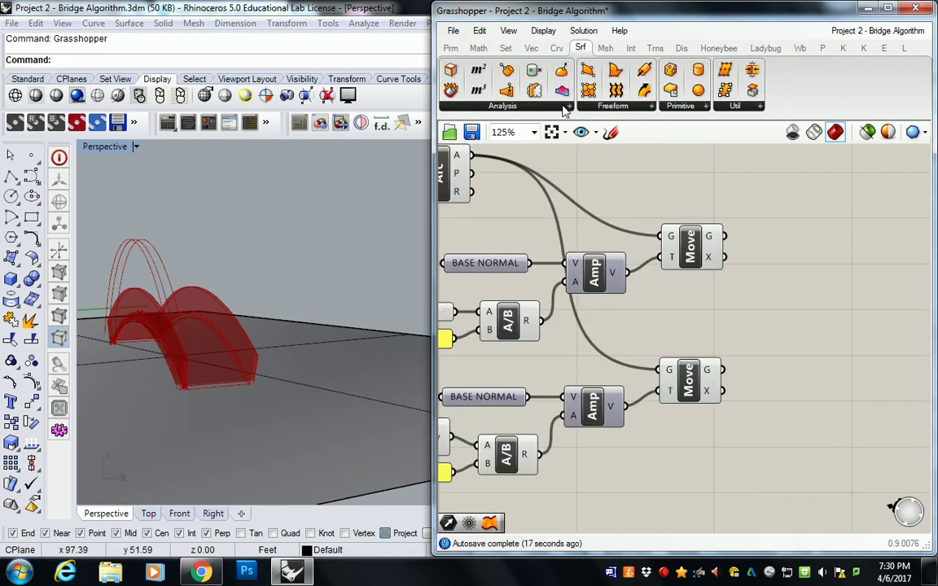
left_click(612, 106)
left_click(723, 197)
left_click(792, 315)
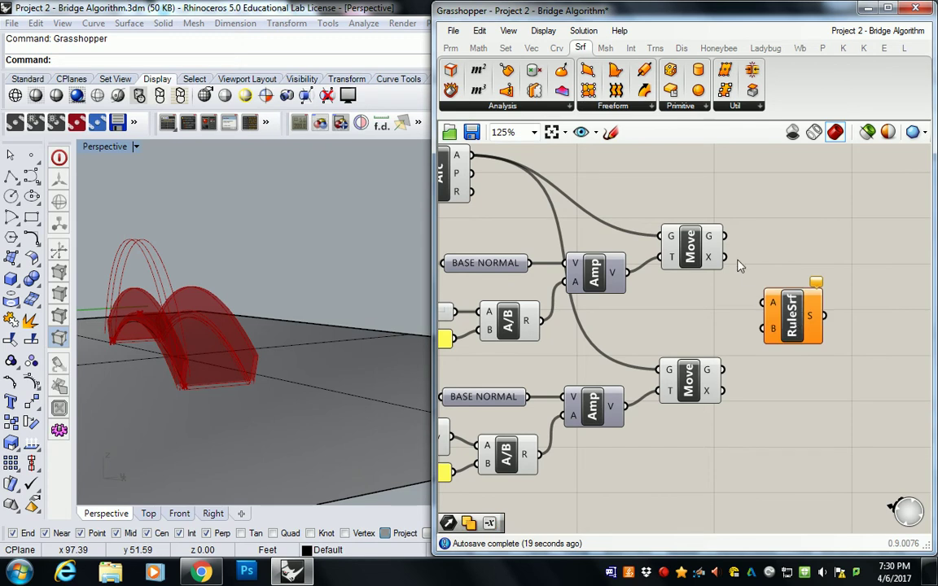
Step: Connect the upper Move's geometry to the Ruled Surface's A input and the lower Move's geometry to B
left_click_drag(723, 236, 769, 302)
left_click_drag(722, 370, 769, 329)
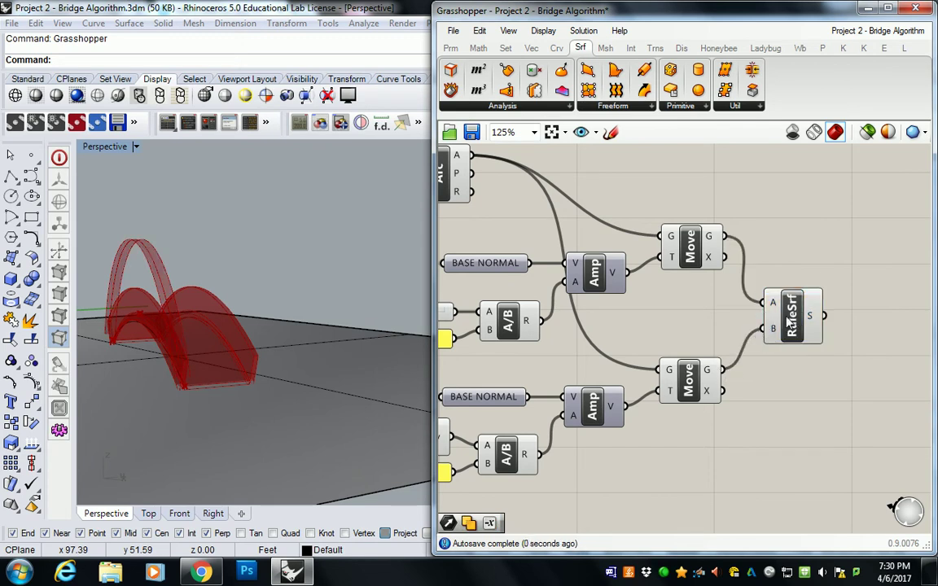
left_click(790, 322)
right_click_drag(304, 329, 361, 320)
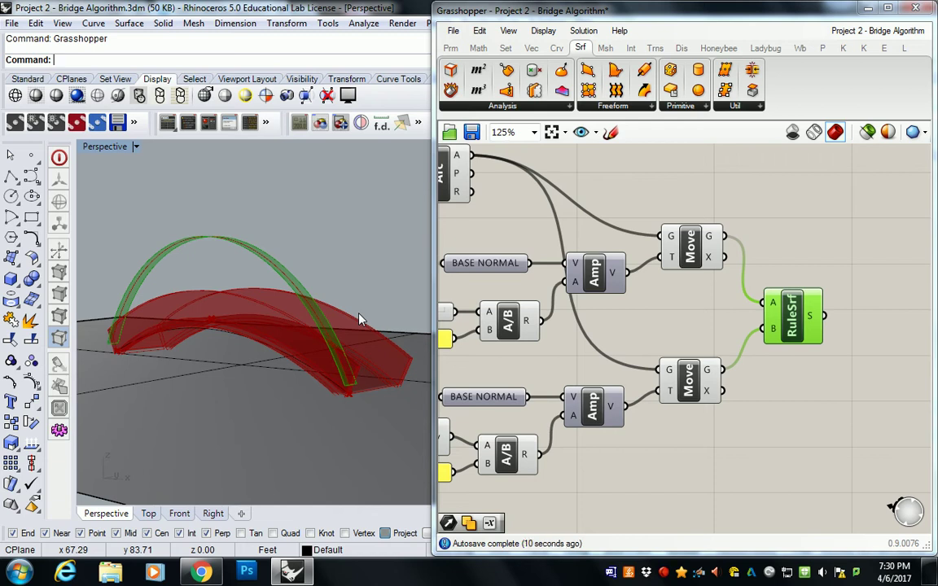
Step: Space out the definition by shifting the lower offset components and the Ruled Surface away from the upper offset components
left_click(708, 315)
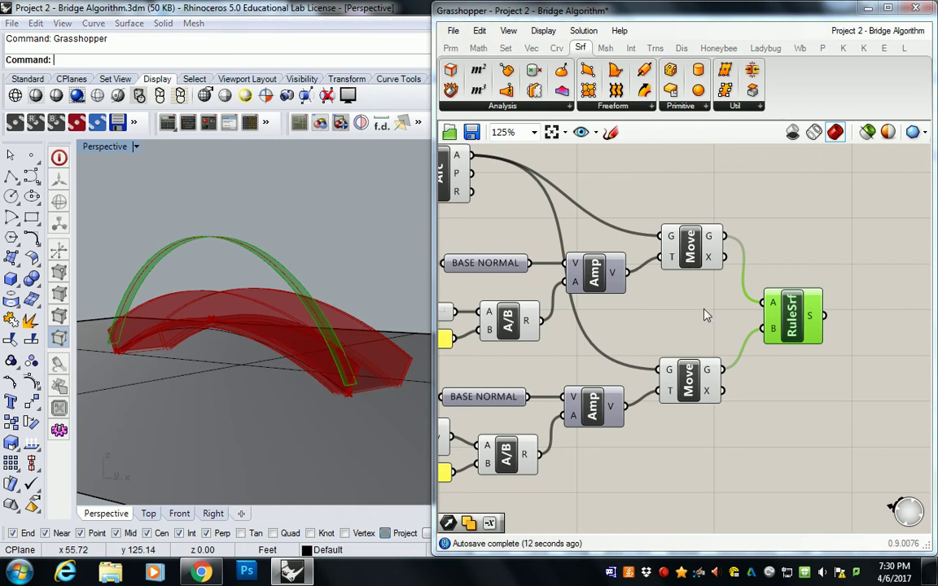
scroll(708, 315, "down", 3)
mouse_move(708, 315)
right_mouse_down()
mouse_move(722, 281)
mouse_move(707, 294)
right_mouse_up()
left_click_drag(791, 403, 489, 311)
left_click_drag(750, 327, 777, 343)
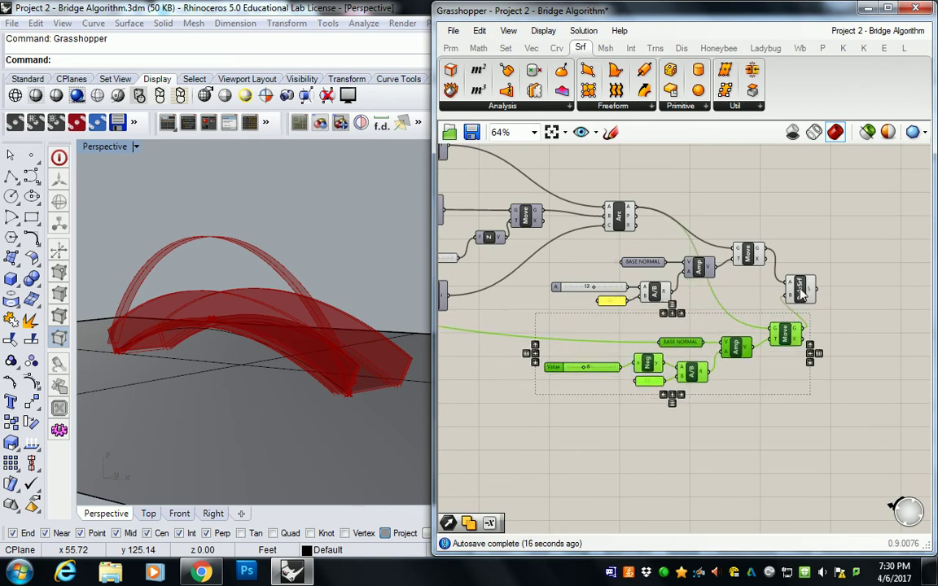
left_click_drag(801, 293, 853, 295)
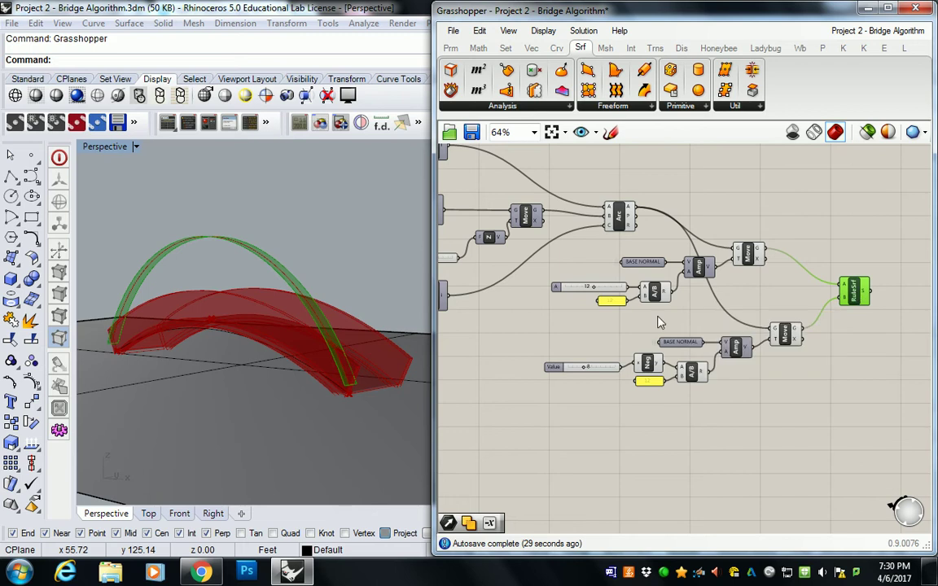
Step: Try grouping the upper offset components from the panel through the Move, and undo the grouping
left_click_drag(553, 323, 804, 245)
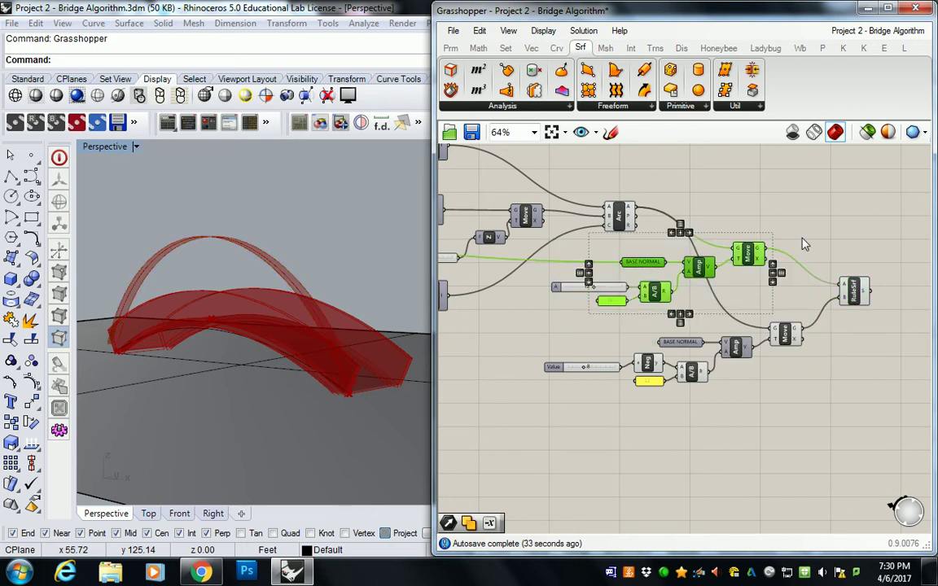
key("ctrl+g")
left_click(808, 241)
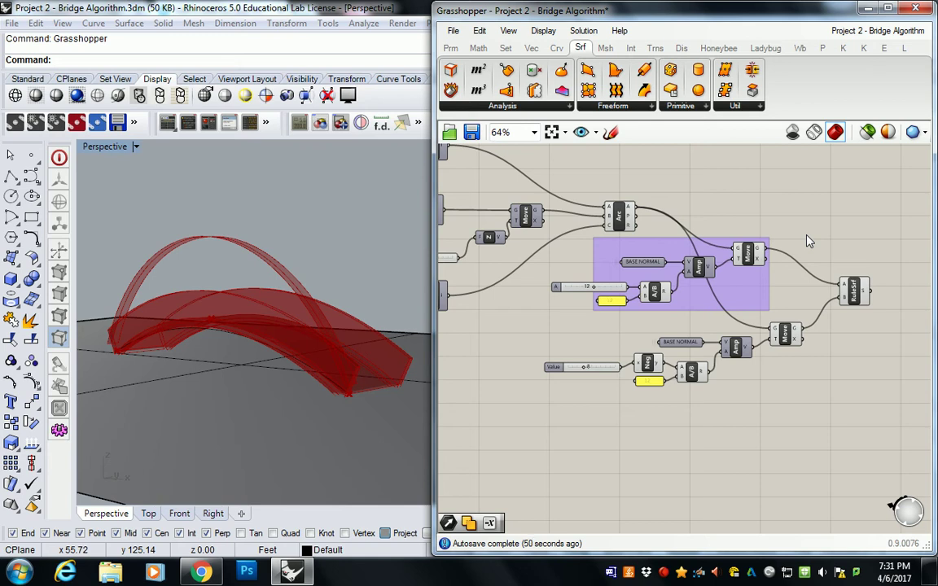
key("ctrl+z")
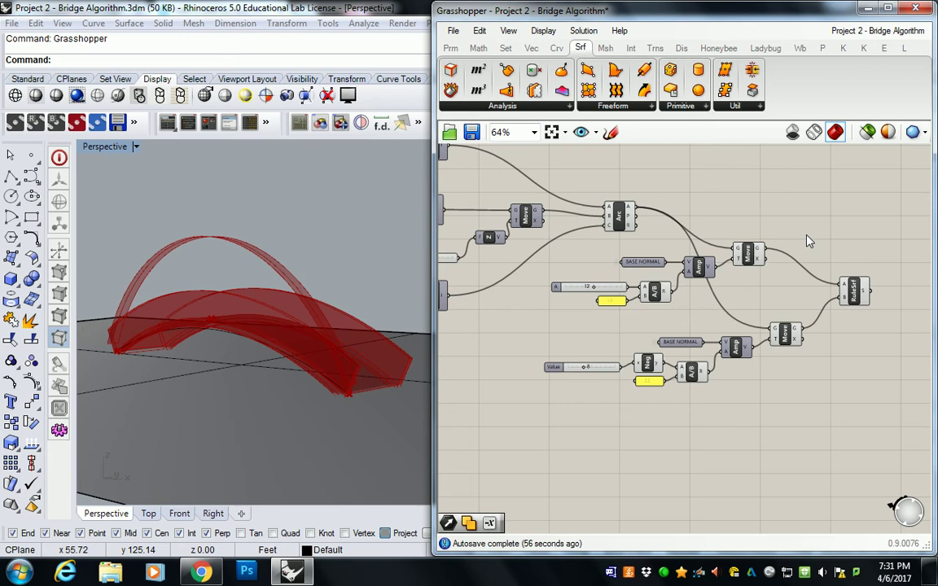
Step: Set the V max slider feeding the sub-surface's Domain² component to 0.75
right_click_drag(315, 351, 285, 333)
scroll(248, 327, "up", 4)
scroll(285, 330, "down", 4)
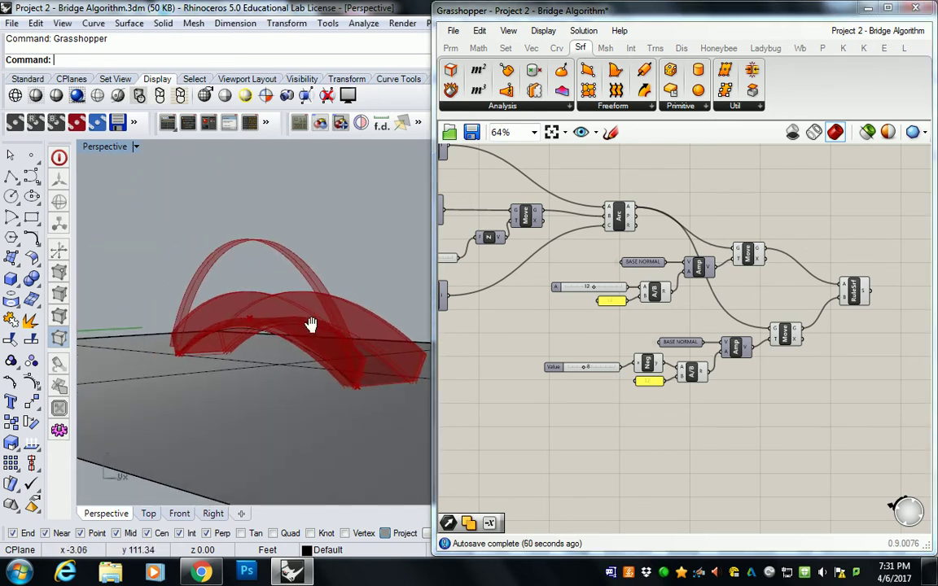
left_click(522, 342)
right_click_drag(522, 334, 778, 357)
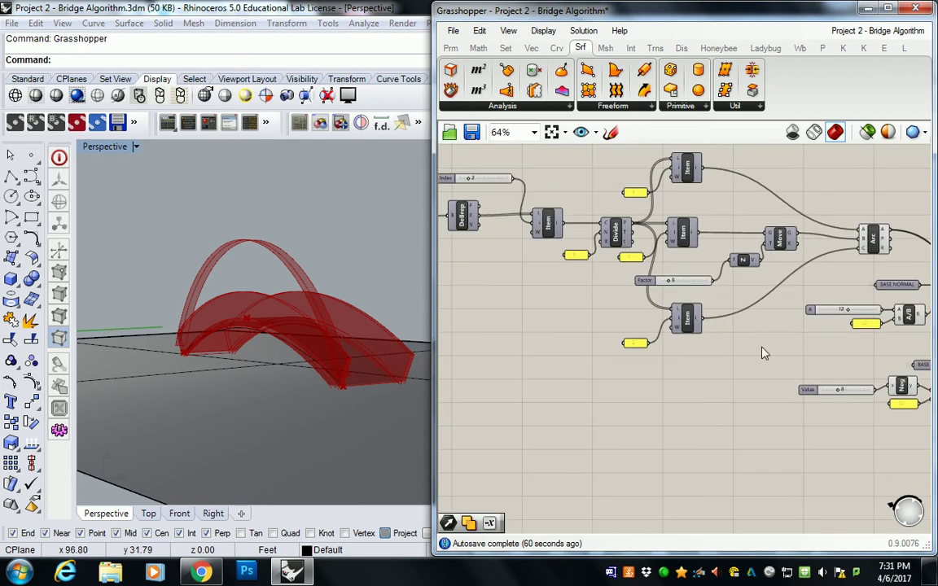
right_click_drag(642, 267, 727, 316)
scroll(581, 234, "up", 2)
scroll(548, 294, "up", 1)
right_click_drag(548, 294, 723, 281)
scroll(723, 281, "down", 3)
scroll(505, 305, "up", 4)
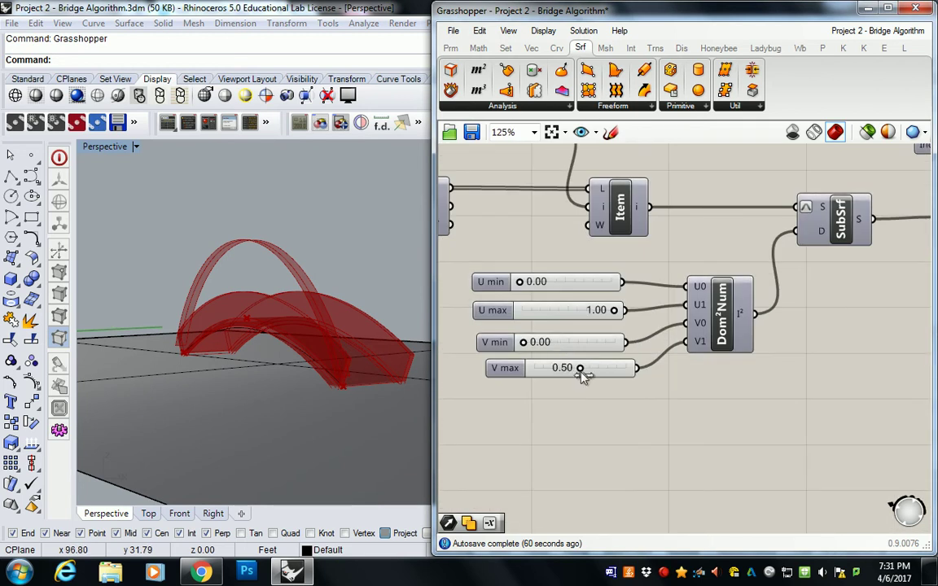
left_click_drag(581, 371, 602, 373)
Step: Check the pedestrian bridge photo in Chrome, return to Grasshopper, and set the V max slider to 0.73
left_click(201, 572)
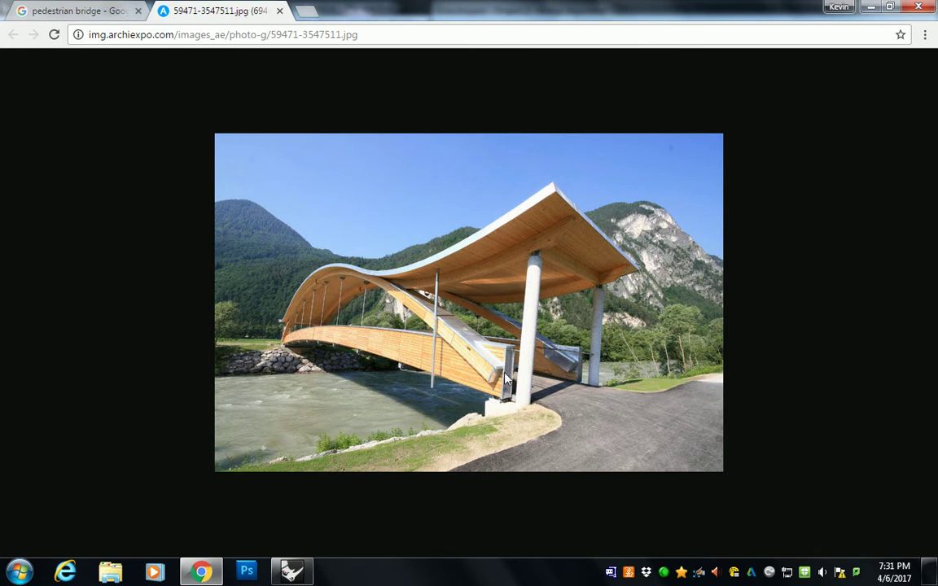
left_click(290, 572)
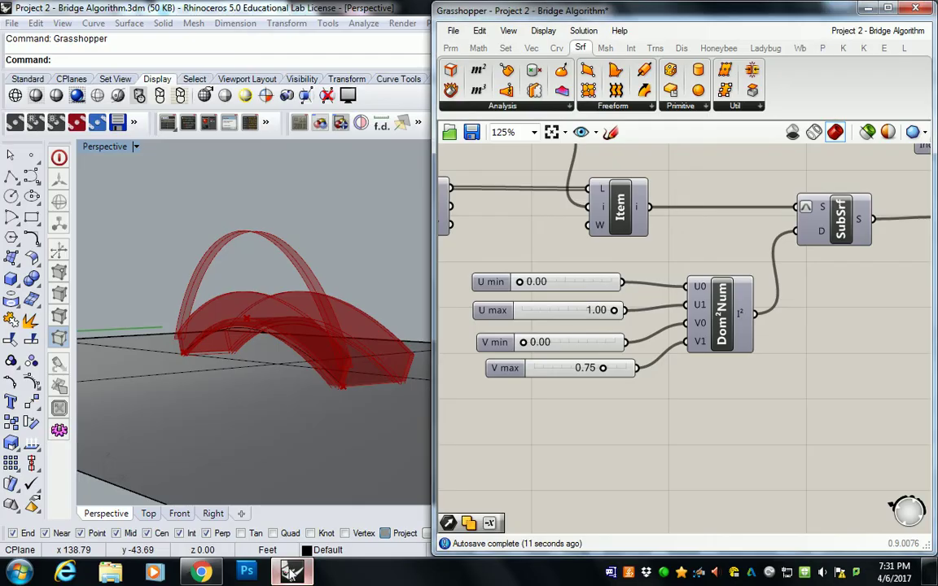
left_click_drag(606, 372, 602, 369)
scroll(345, 392, "up", 5)
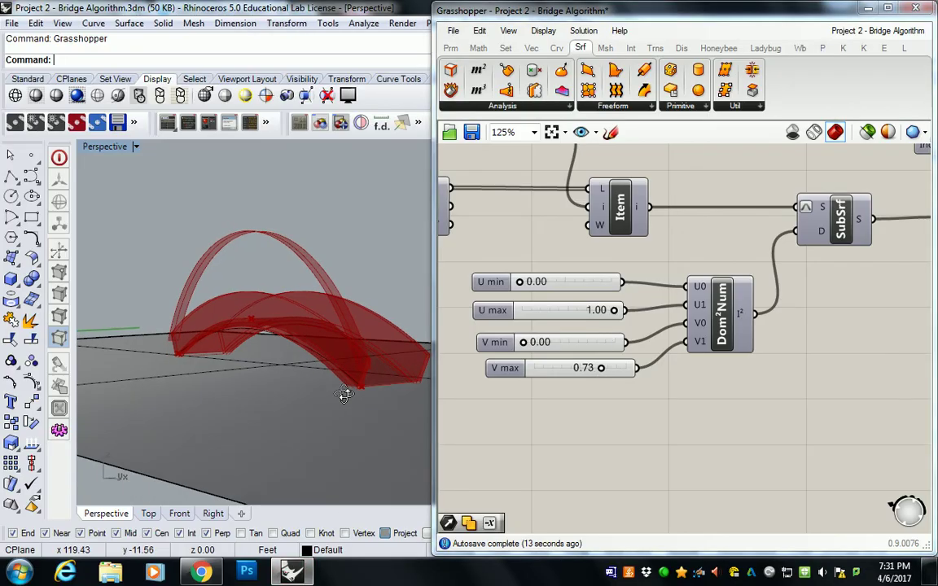
scroll(368, 358, "down", 4)
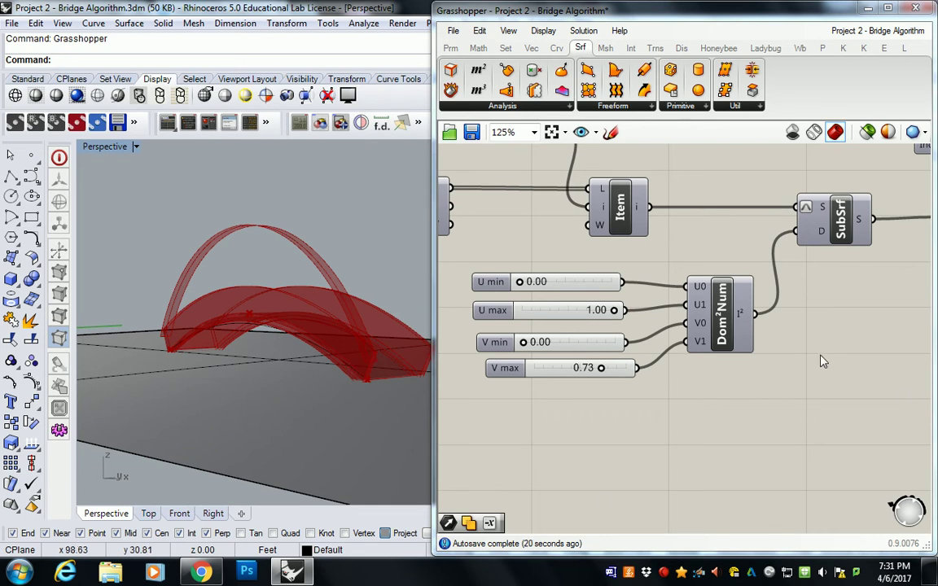
Step: Examine the arc's offset components and the components inside the Guardrail group
scroll(879, 345, "down", 5)
right_click_drag(880, 345, 674, 272)
scroll(692, 272, "up", 2)
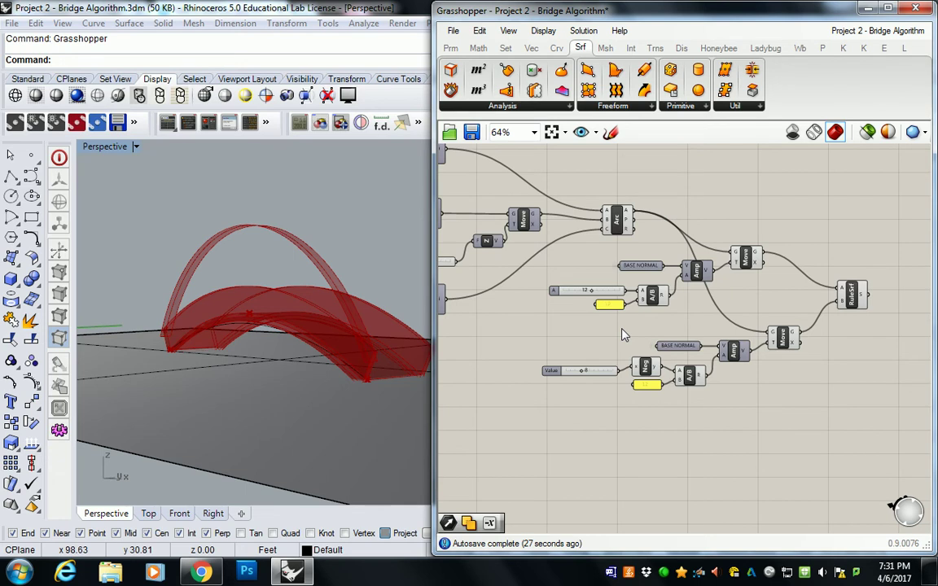
scroll(609, 243, "down", 6)
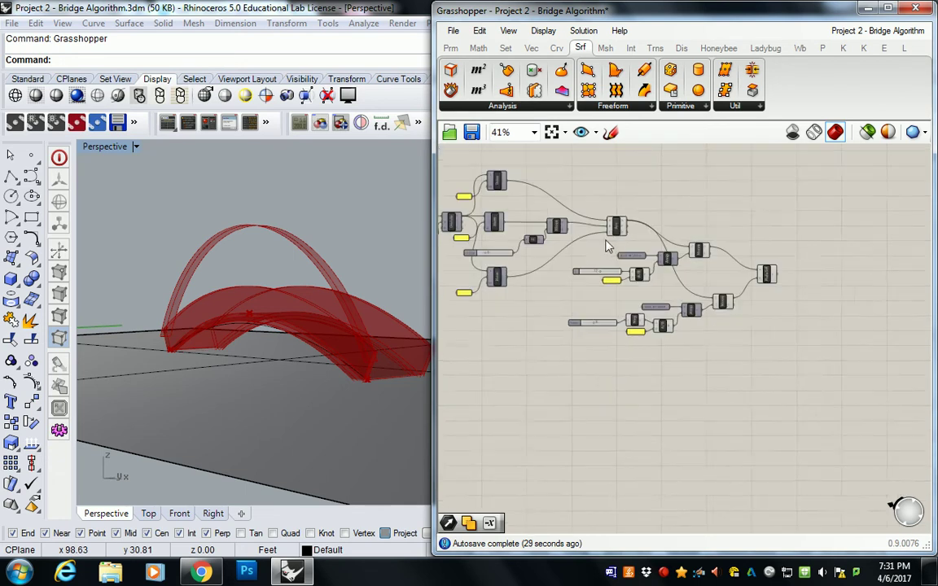
right_click_drag(574, 238, 537, 221)
scroll(572, 230, "up", 4)
scroll(643, 229, "up", 2)
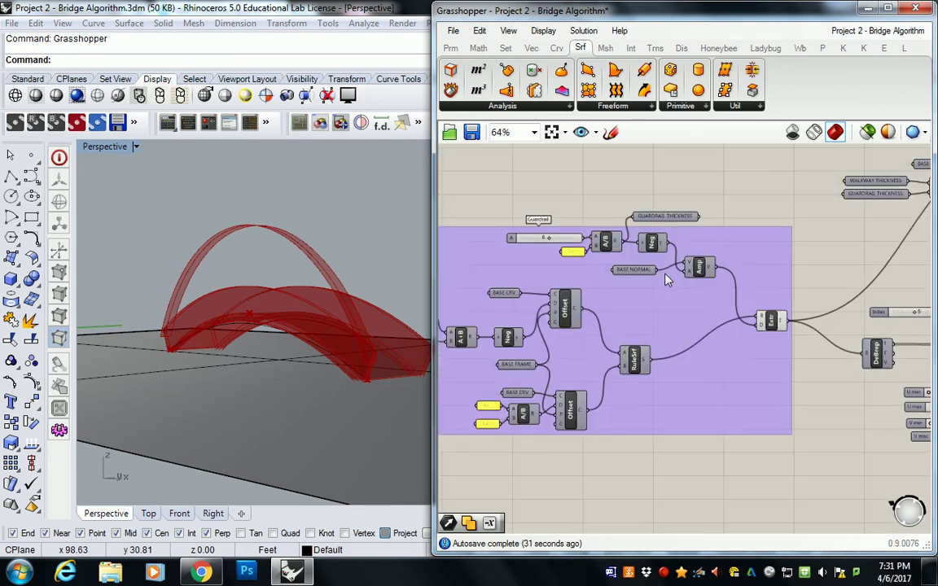
right_click_drag(582, 248, 679, 255)
right_click_drag(741, 279, 806, 261)
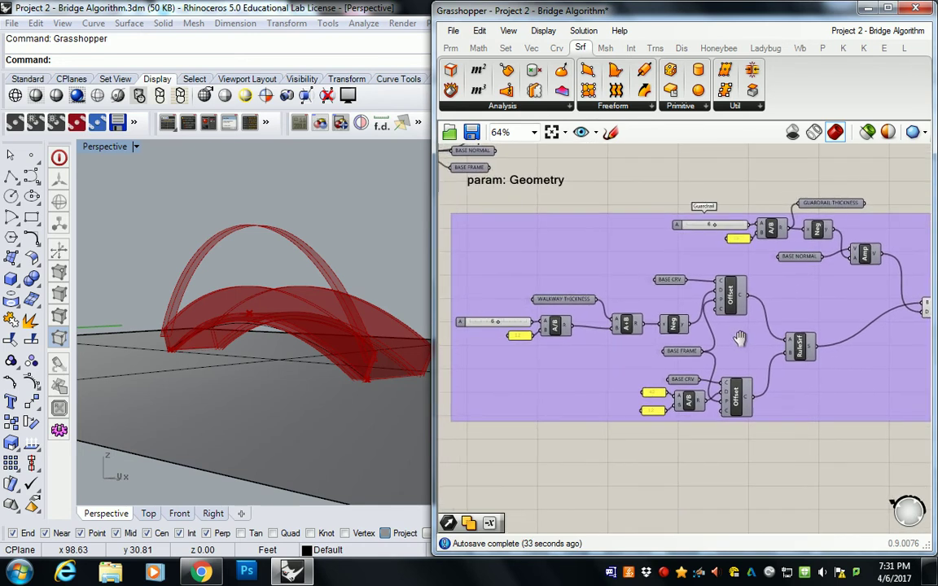
Step: Temporarily preview the Guardrail group's Ruled Surface in the viewport, and hide its preview again
left_click(737, 300)
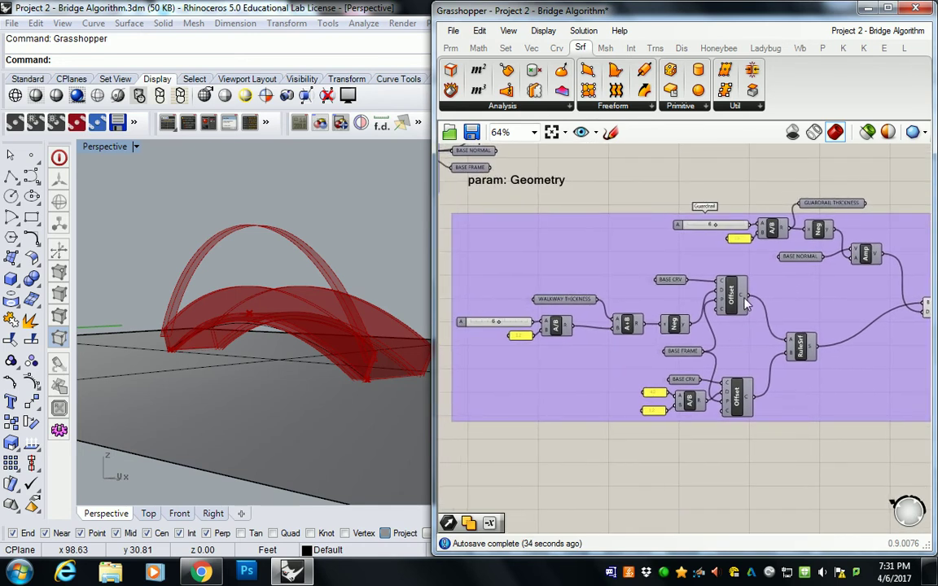
right_click(803, 350)
left_click(820, 377)
right_click_drag(366, 272, 330, 326)
right_click(788, 344)
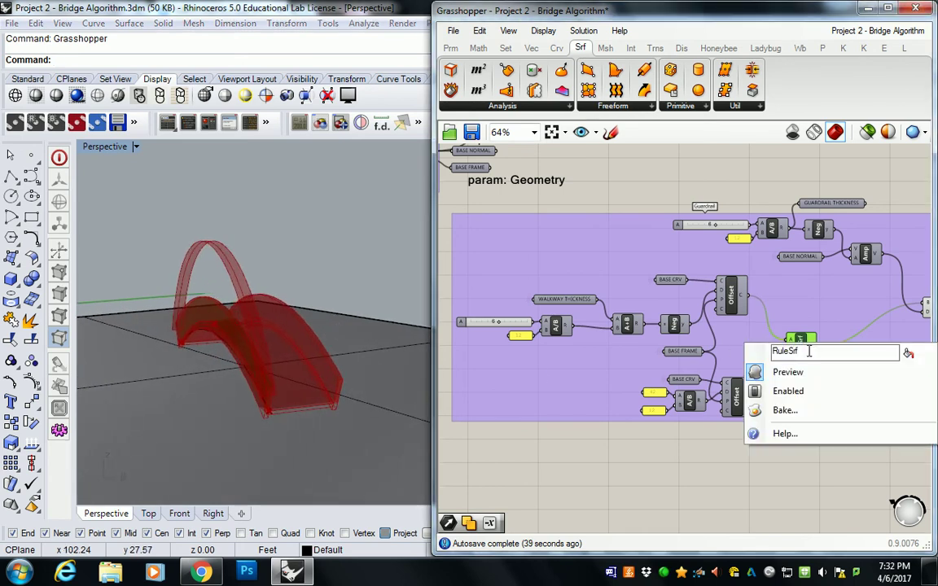
scroll(721, 358, "up", 3)
right_click_drag(752, 359, 735, 362)
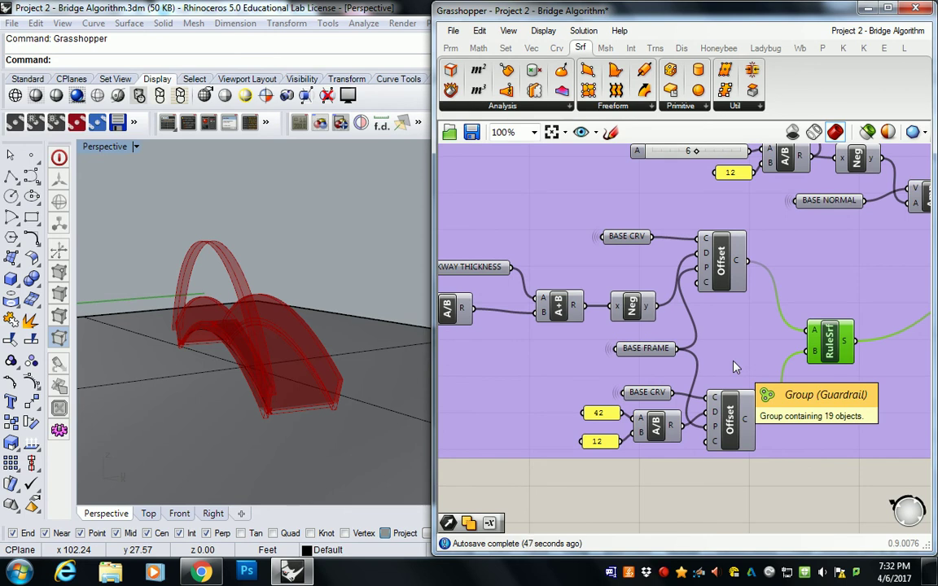
Step: Add an Offset Surface component after the arc's Ruled Surface and connect the ruled surface to its S input
scroll(684, 270, "down", 6)
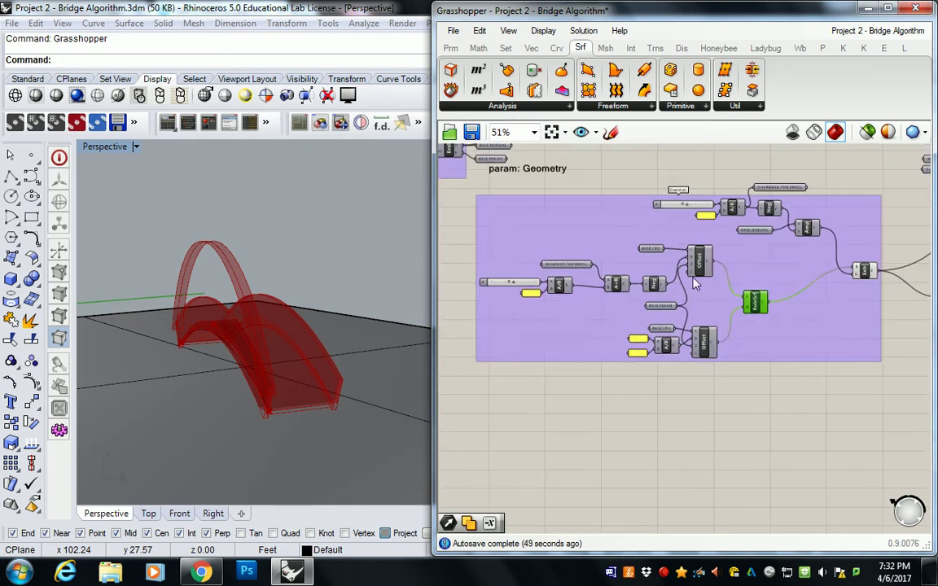
right_click_drag(770, 246, 646, 257)
right_click_drag(854, 298, 659, 273)
scroll(769, 315, "up", 5)
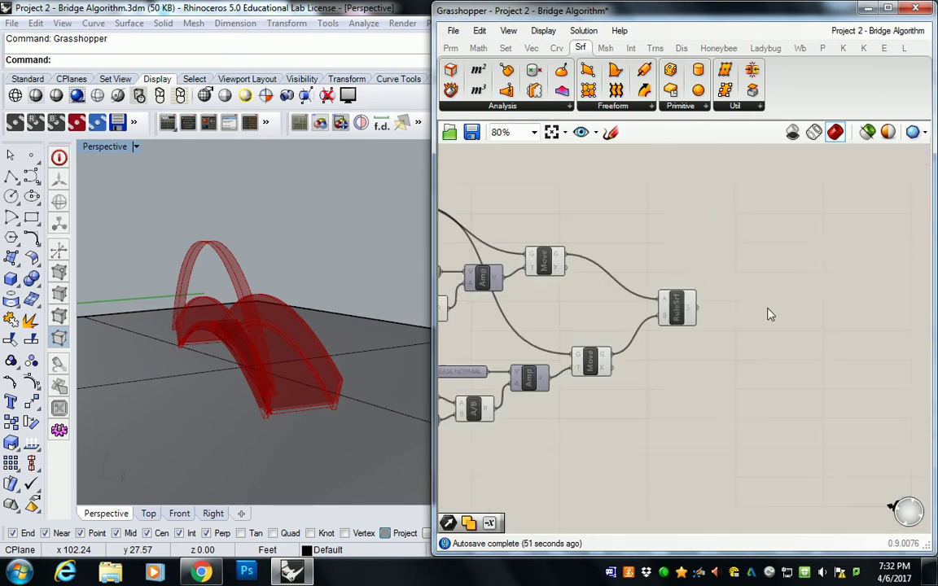
left_click(682, 304)
left_click(730, 255)
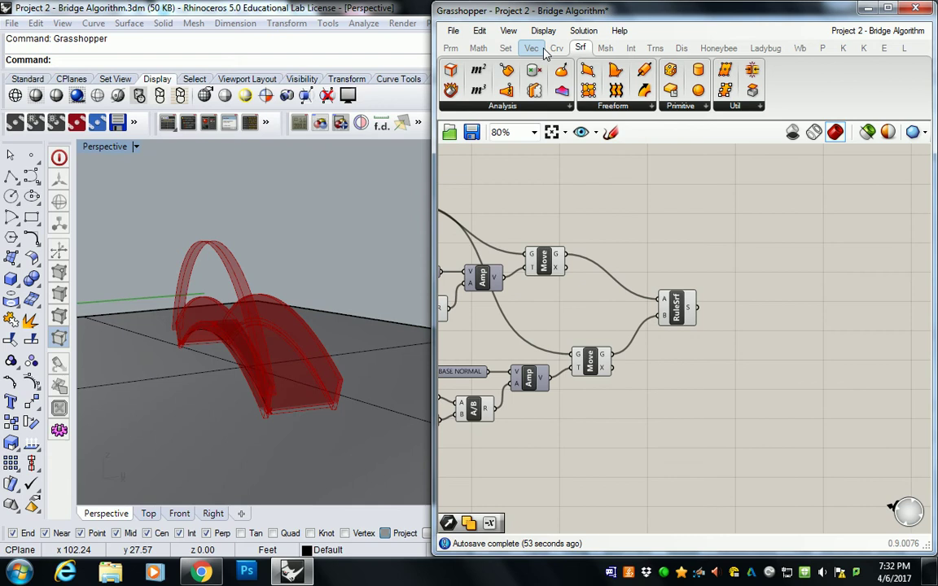
left_click(524, 107)
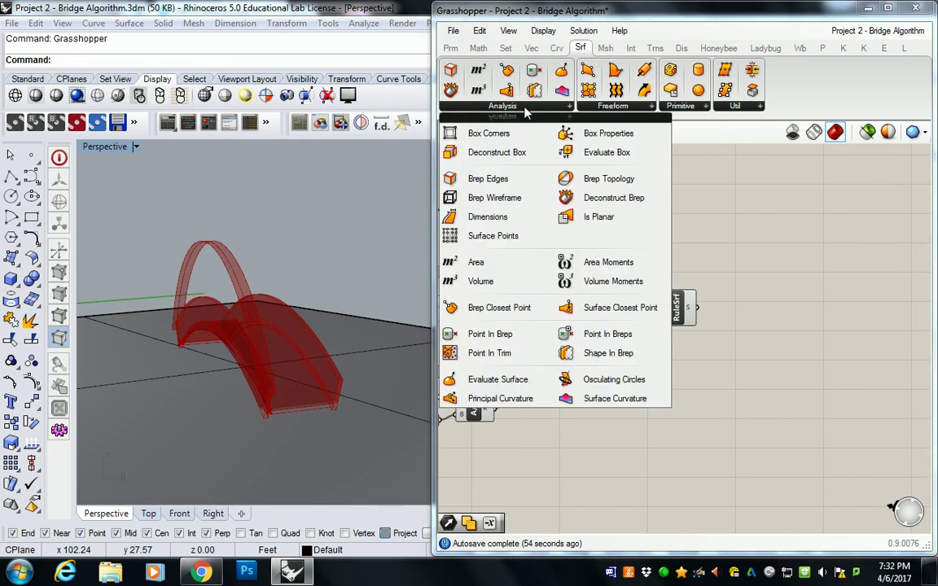
left_click(735, 106)
left_click_drag(745, 364, 778, 330)
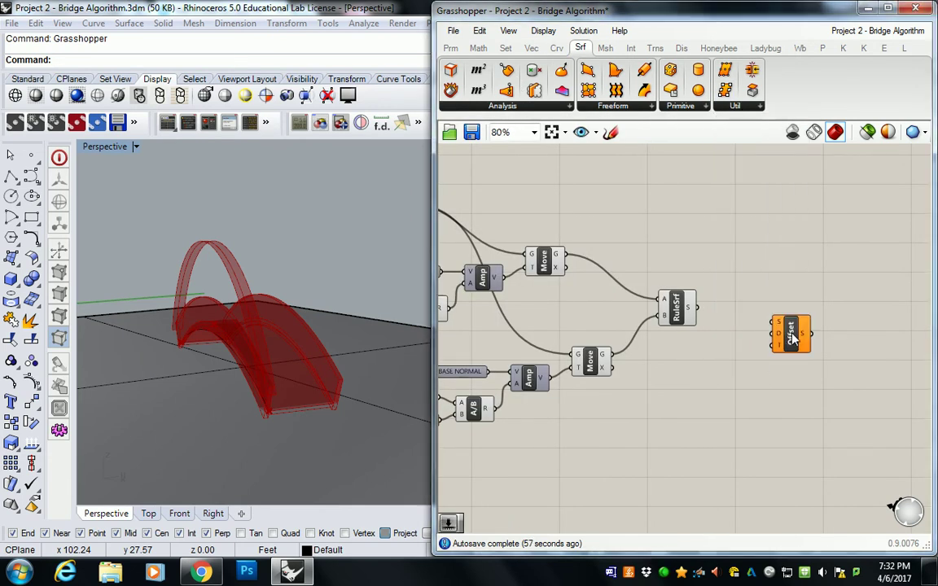
left_click_drag(697, 308, 761, 321)
right_click_drag(285, 347, 362, 329)
Step: Add a number slider at -36 below the arc's Ruled Surface and move the Offset Surface component farther away to make room
mouse_move(770, 336)
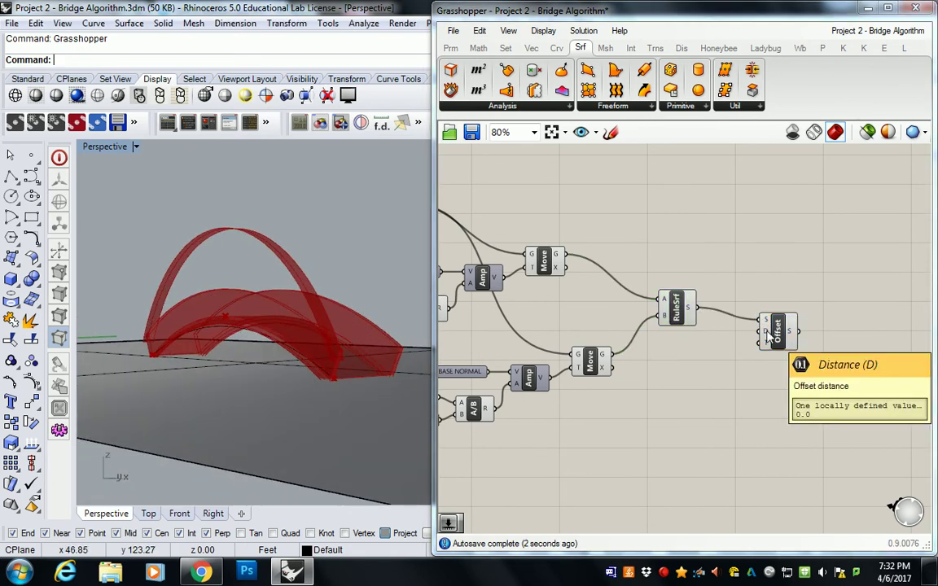
double_click(698, 359)
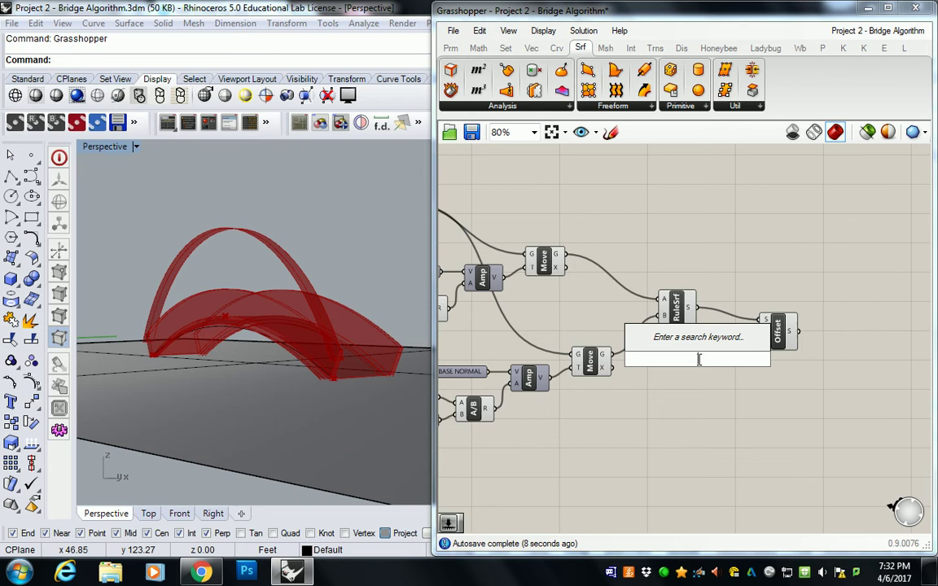
type("-")
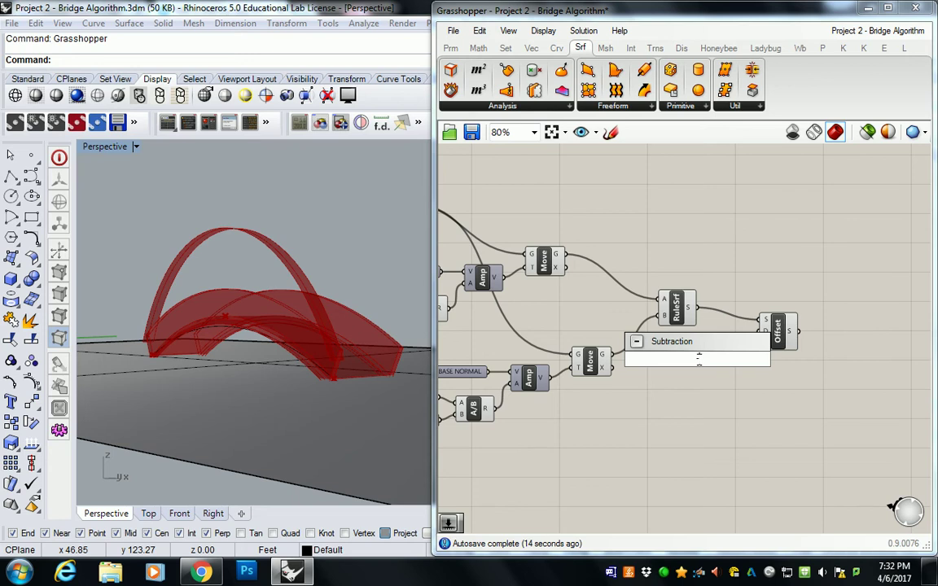
type("-30")
type("<")
type("36")
key("Return")
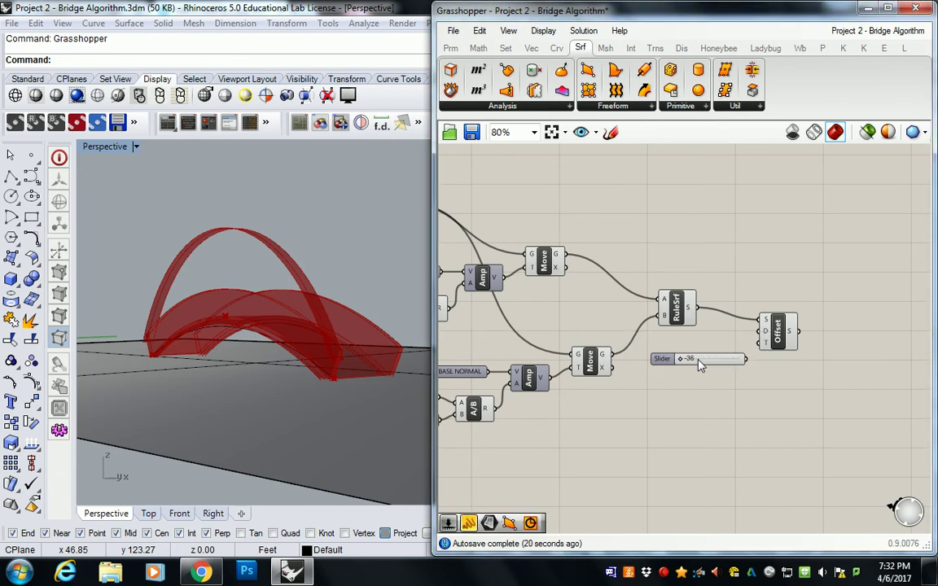
left_click(777, 332)
left_click_drag(778, 332, 819, 324)
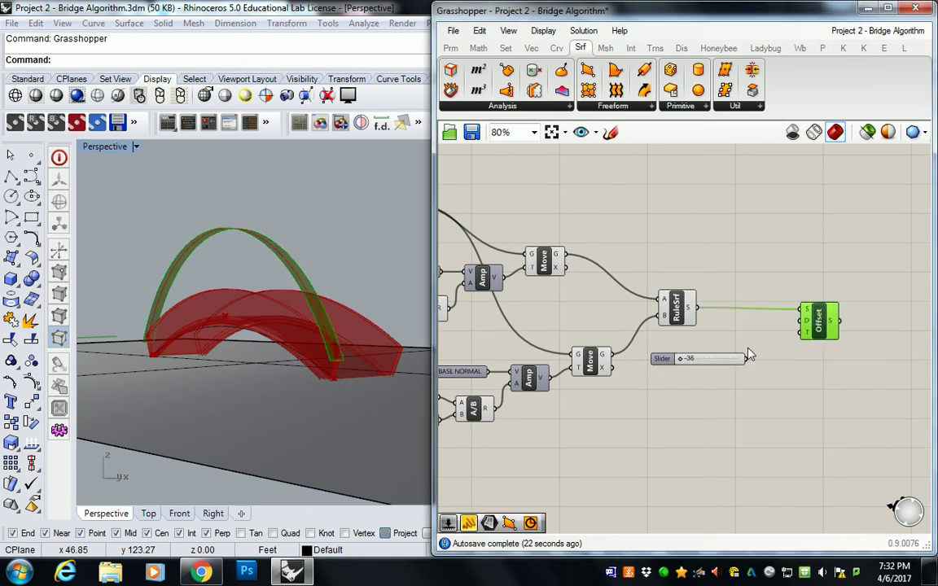
Step: Duplicate the A/B Division component and its 12 panel from the arc's upper offset branch
right_click_drag(623, 383, 790, 305)
left_click(553, 371)
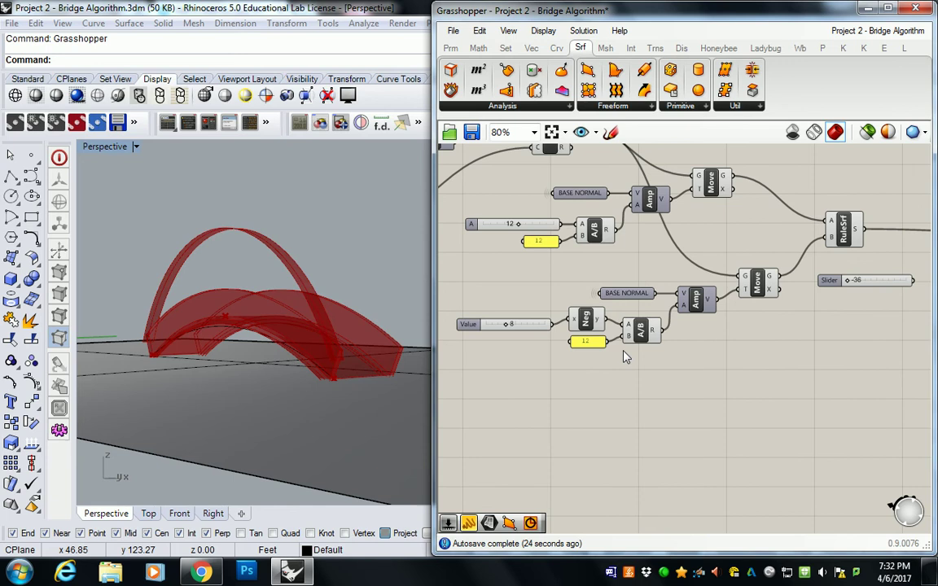
left_click_drag(557, 243, 559, 244)
left_click(606, 231, "shift")
key("ctrl+c")
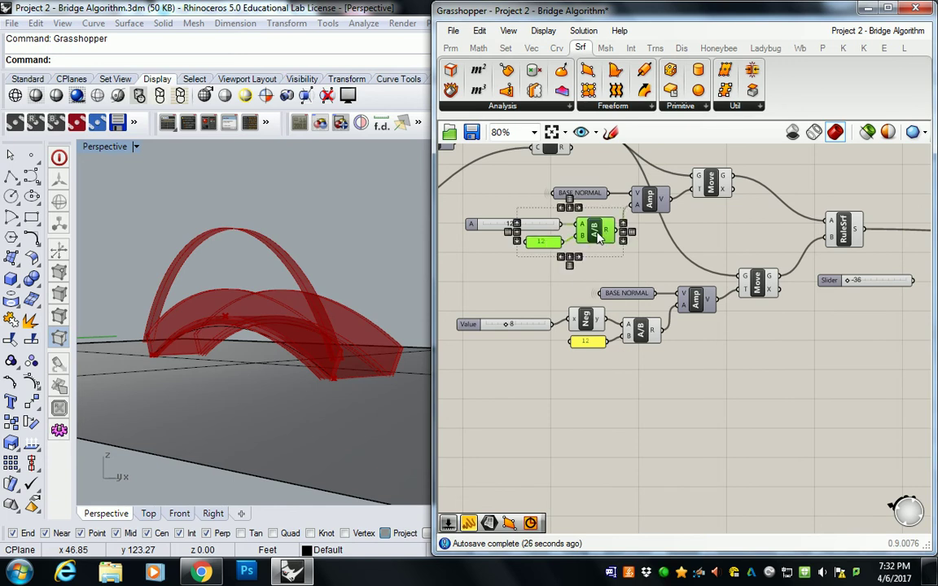
key("ctrl+v")
Step: Place the copied Division beside the -36 slider, feed the slider into A, and connect R to the Offset's D input
right_click_drag(653, 260, 544, 294)
scroll(514, 294, "down", 2)
scroll(512, 293, "down", 1)
left_click_drag(504, 284, 747, 257)
scroll(678, 307, "up", 4)
left_click(664, 298)
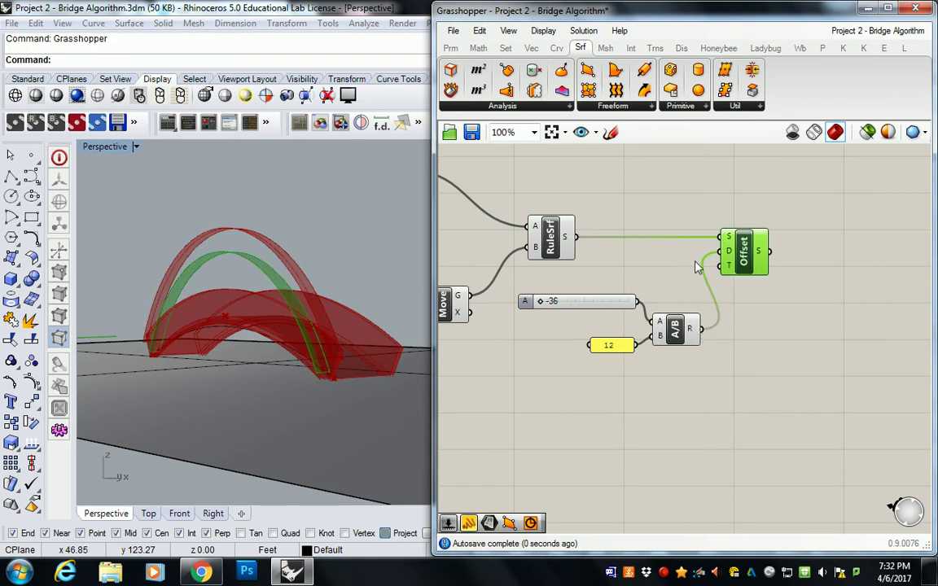
Step: Set the arc's offset distance slider to -28 and align the Offset Surface component with the Division feeding it
right_click_drag(344, 340, 364, 340)
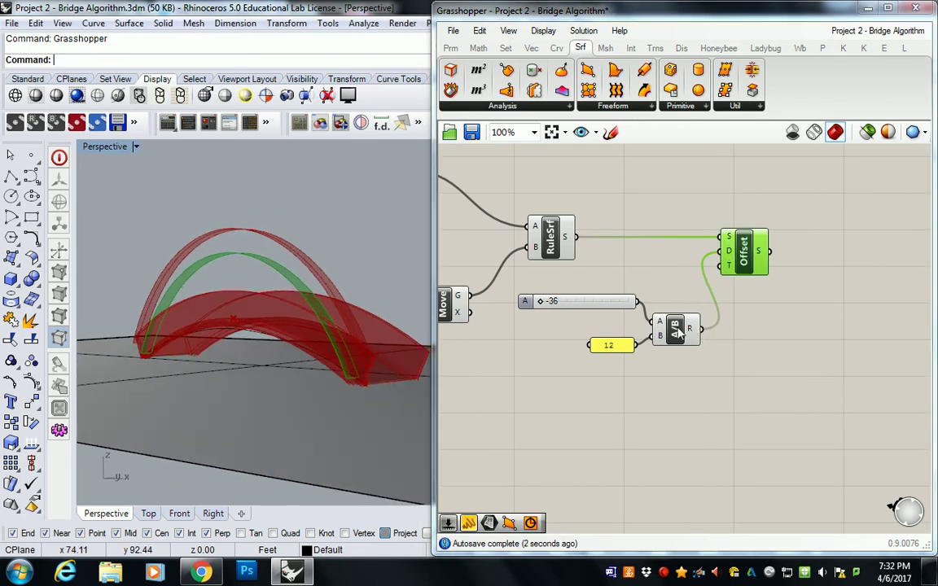
left_click_drag(541, 301, 552, 303)
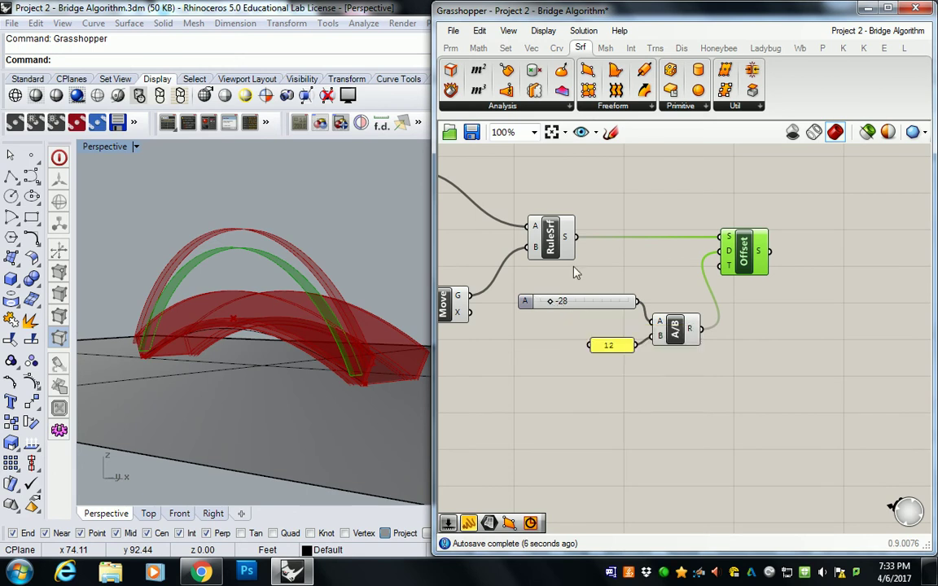
left_click_drag(745, 255, 755, 334)
left_click(553, 235)
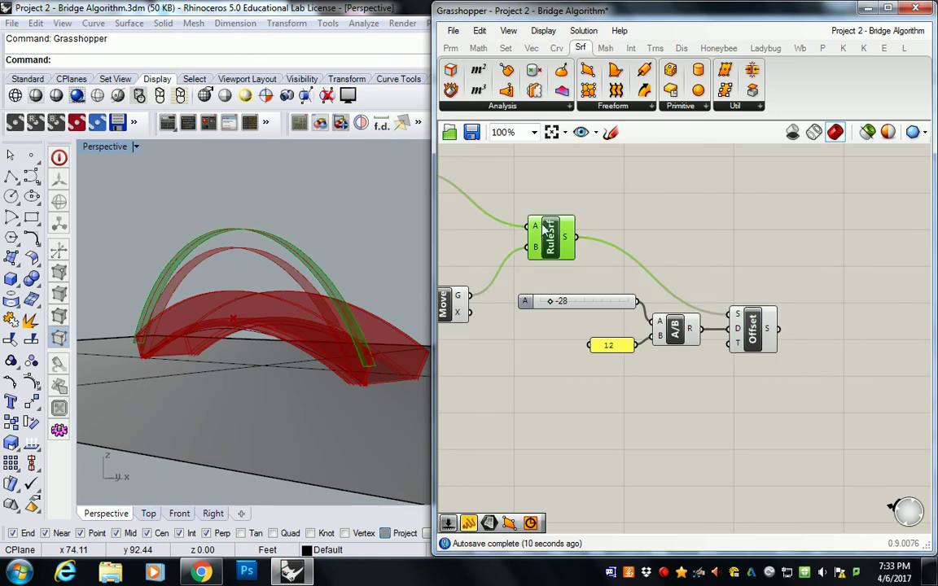
left_click(727, 318)
left_click(721, 258)
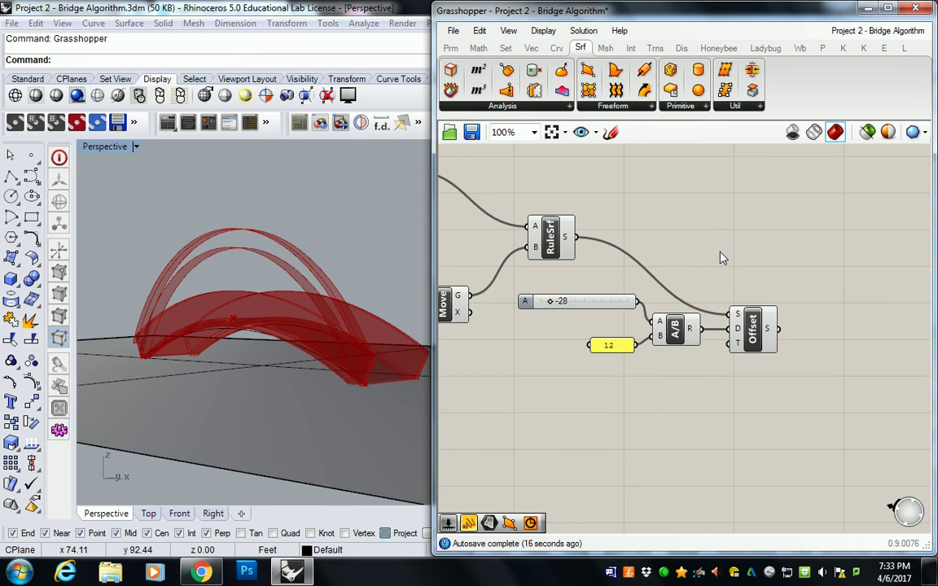
Step: Examine how the Walkway Extrusion group combines its Deconstruct Brep, Ruled Surface and Boundary Volume components
scroll(722, 258, "down", 5)
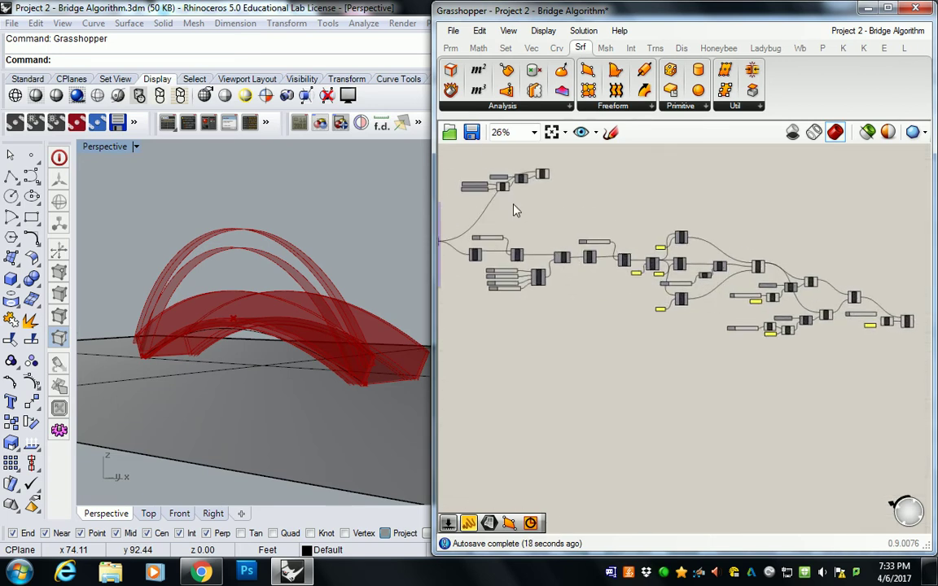
scroll(521, 207, "up", 1)
scroll(598, 216, "up", 4)
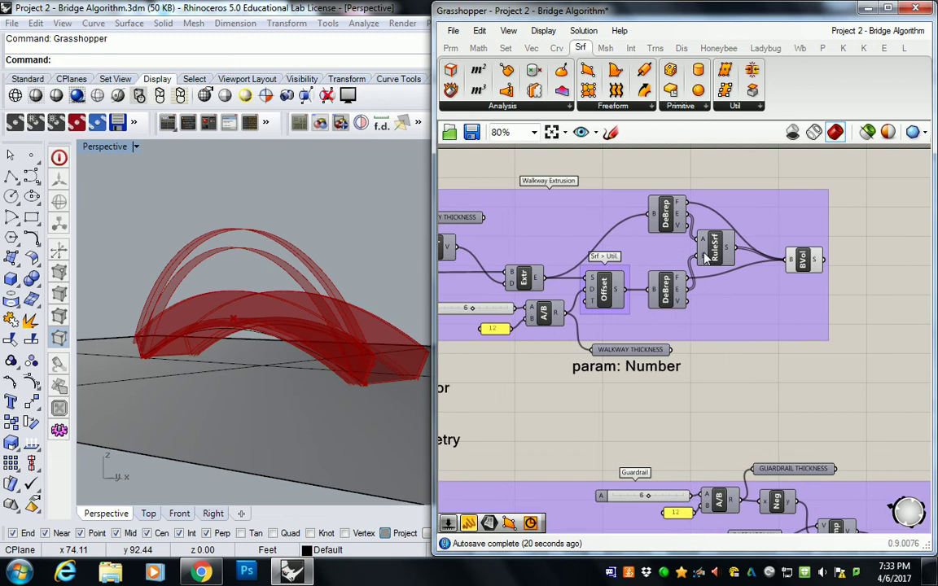
left_click(805, 258)
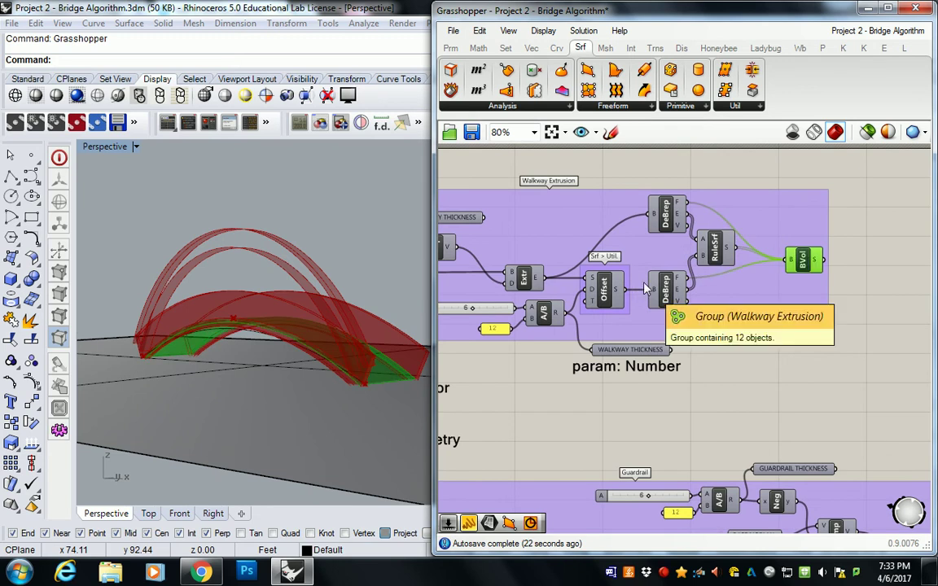
left_click(666, 213)
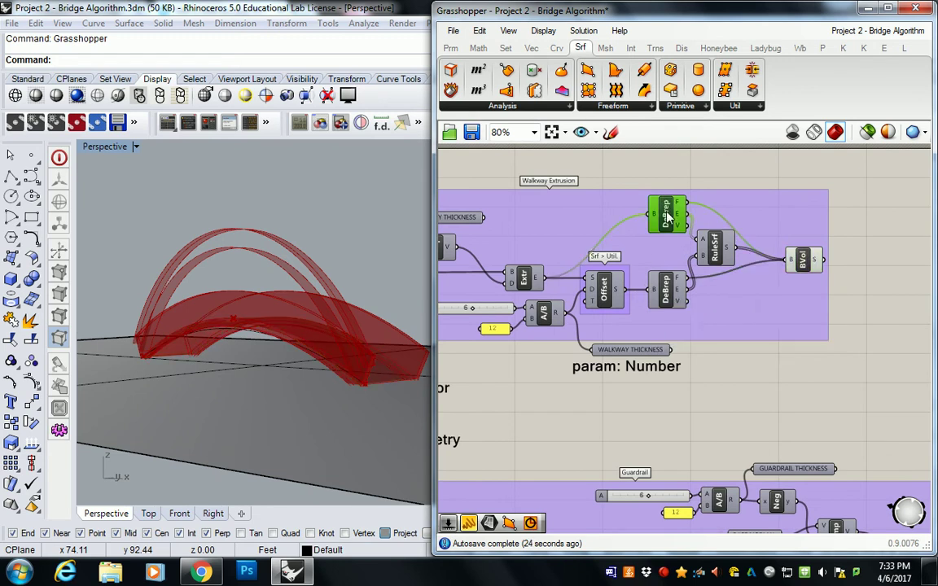
left_click(666, 289)
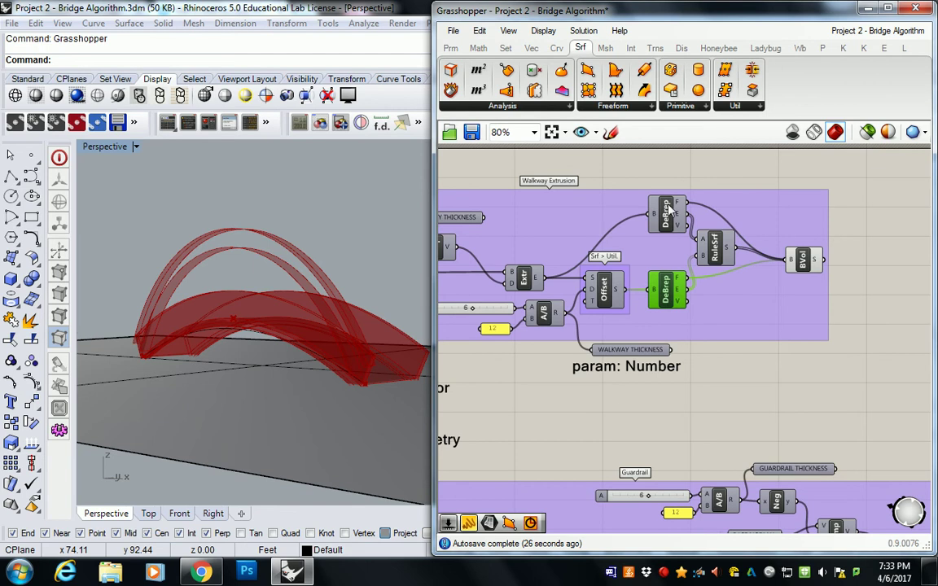
left_click(802, 259)
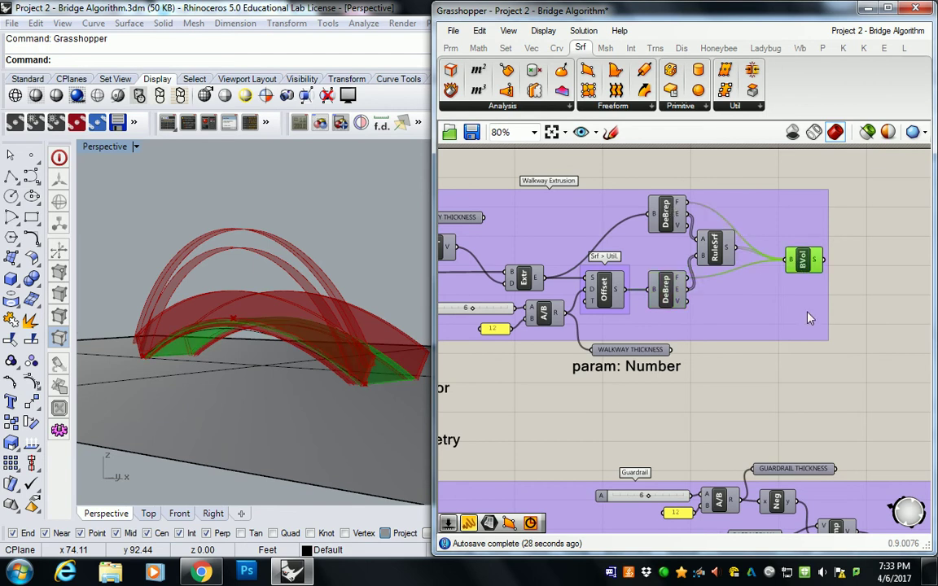
left_click(794, 397)
Step: Add two Deconstruct Brep components after the arc, one fed by the Ruled Surface and the other by the Offset Surface
scroll(793, 366, "down", 8)
right_click_drag(793, 367, 579, 320)
scroll(883, 389, "up", 4)
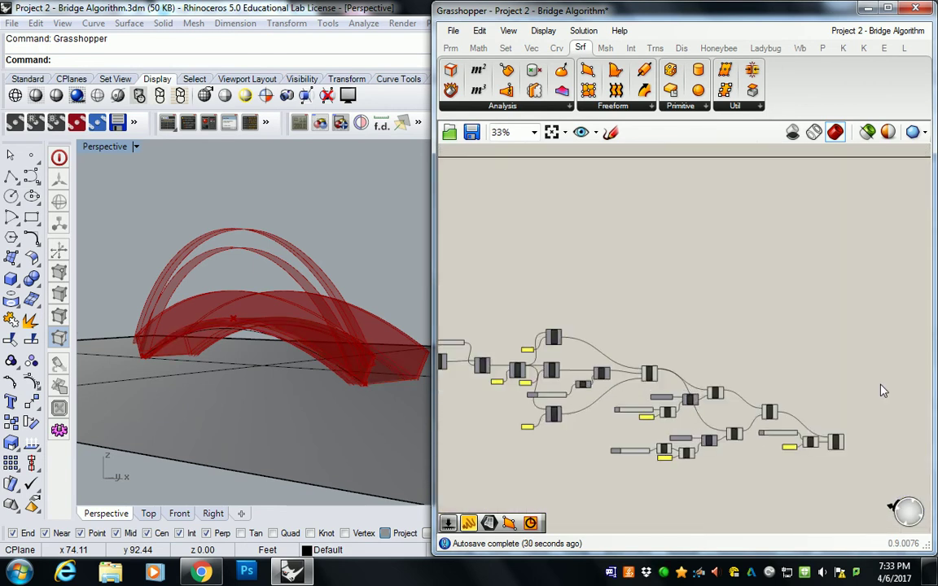
scroll(830, 430, "up", 3)
right_click(831, 432)
left_click(798, 386)
scroll(846, 423, "up", 2)
right_click_drag(847, 423, 759, 374)
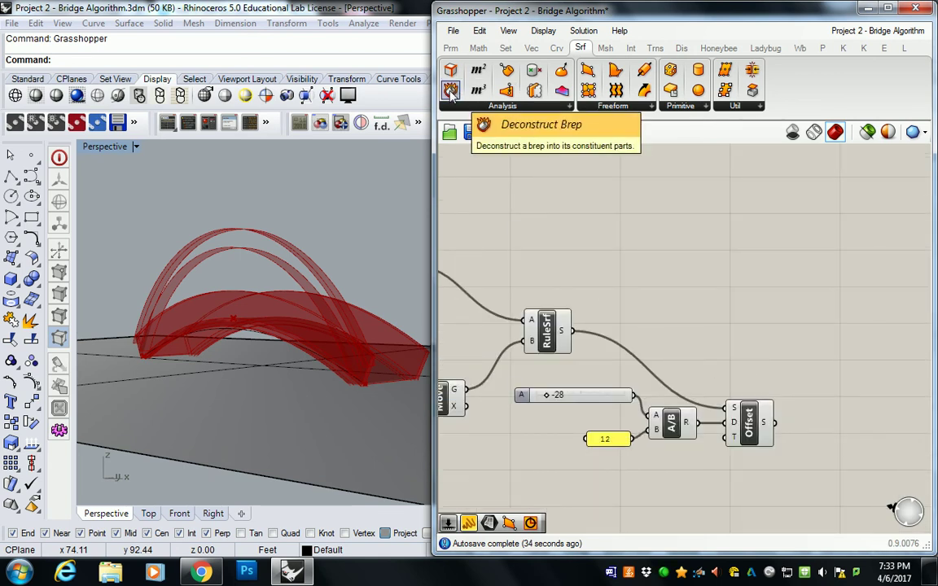
left_click_drag(454, 93, 710, 285)
left_click_drag(572, 330, 799, 418)
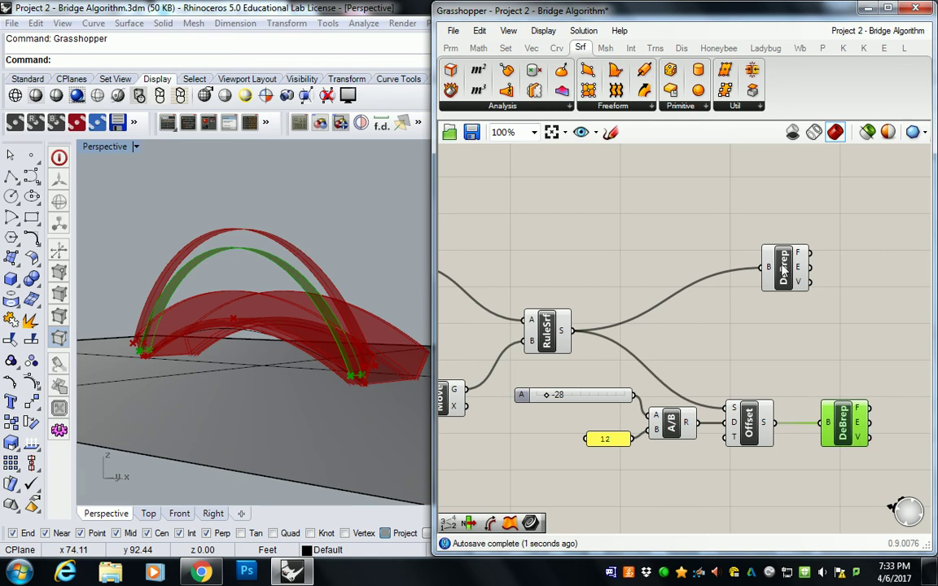
left_click_drag(784, 266, 837, 260)
Step: Add a Ruled Surface component and connect the E outputs of the two Deconstruct Breps to its A and B inputs
right_click_drag(867, 296, 744, 294)
left_click(751, 347)
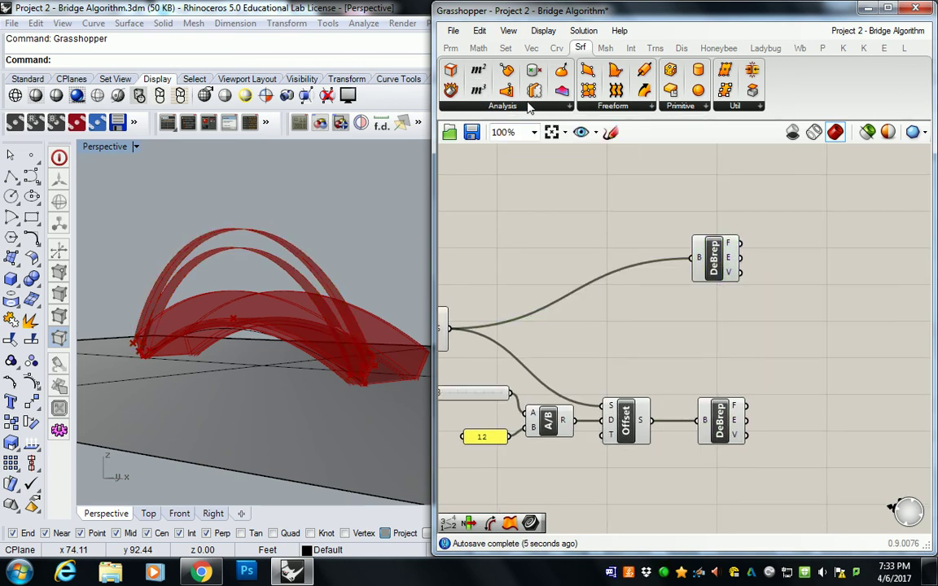
left_click(603, 107)
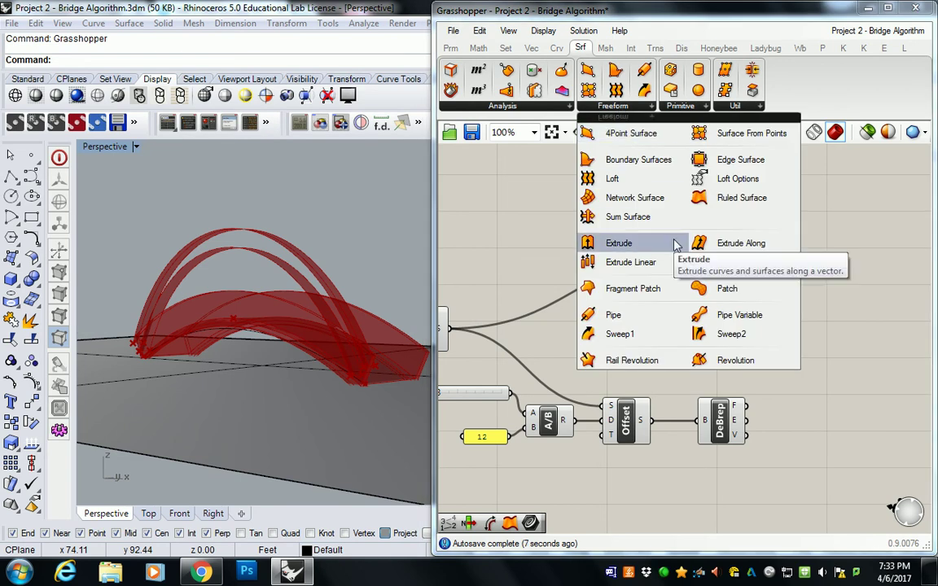
left_click_drag(714, 210, 816, 340)
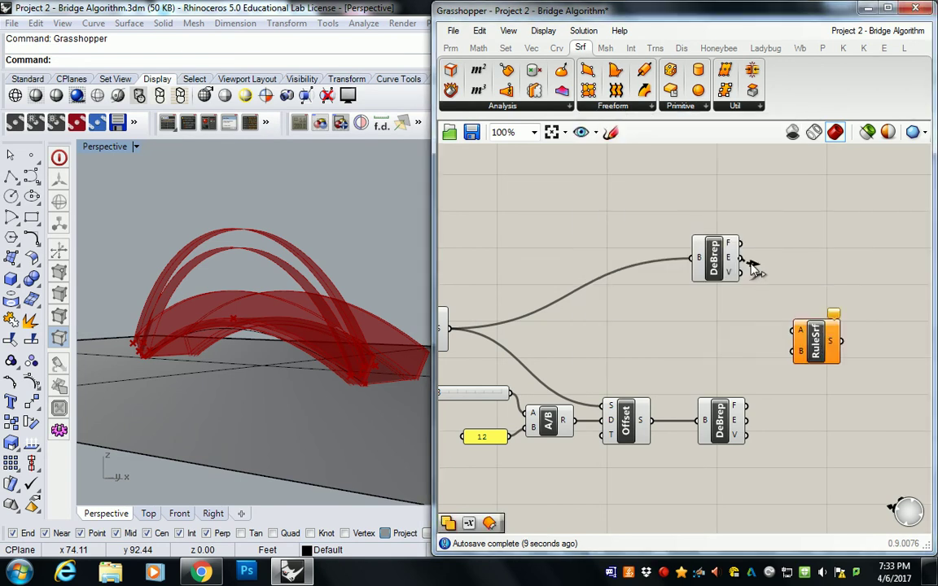
left_click_drag(740, 257, 791, 329)
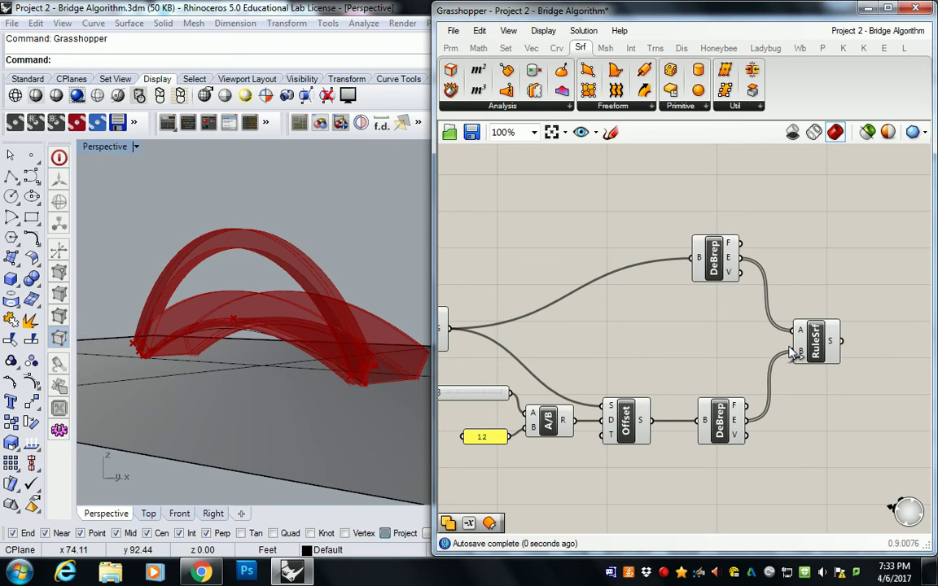
left_click(797, 350)
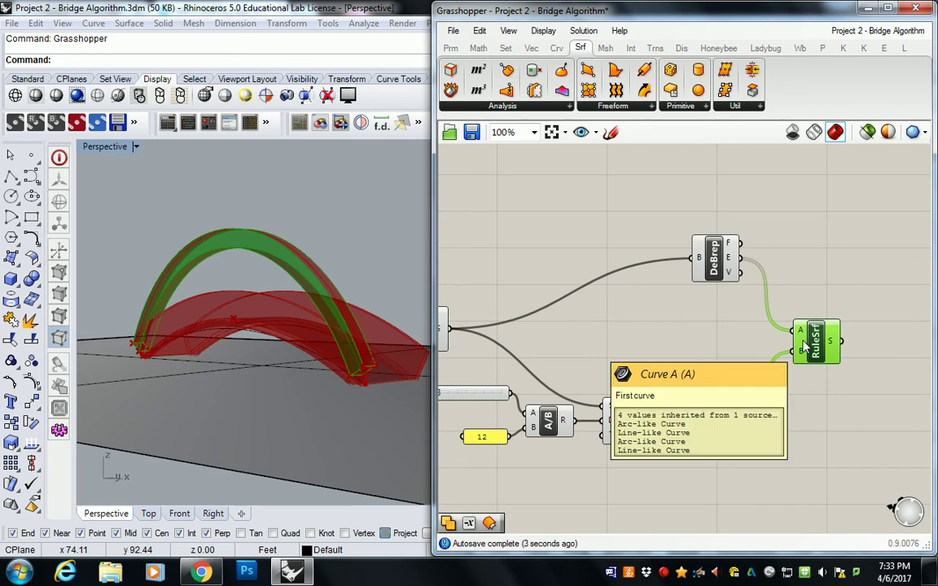
left_click(676, 188)
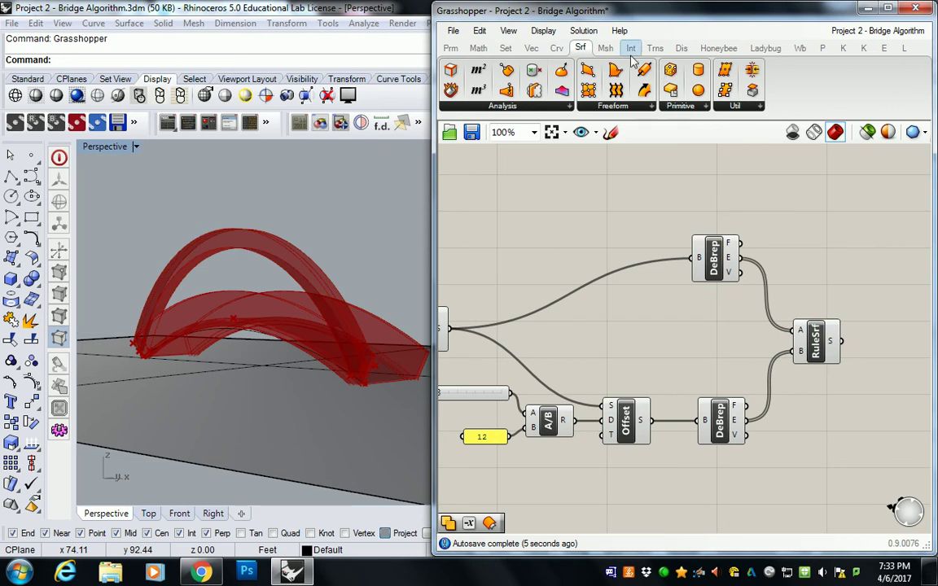
Step: Add a Boundary Volume component after the arc's edge Ruled Surface
left_click(631, 48)
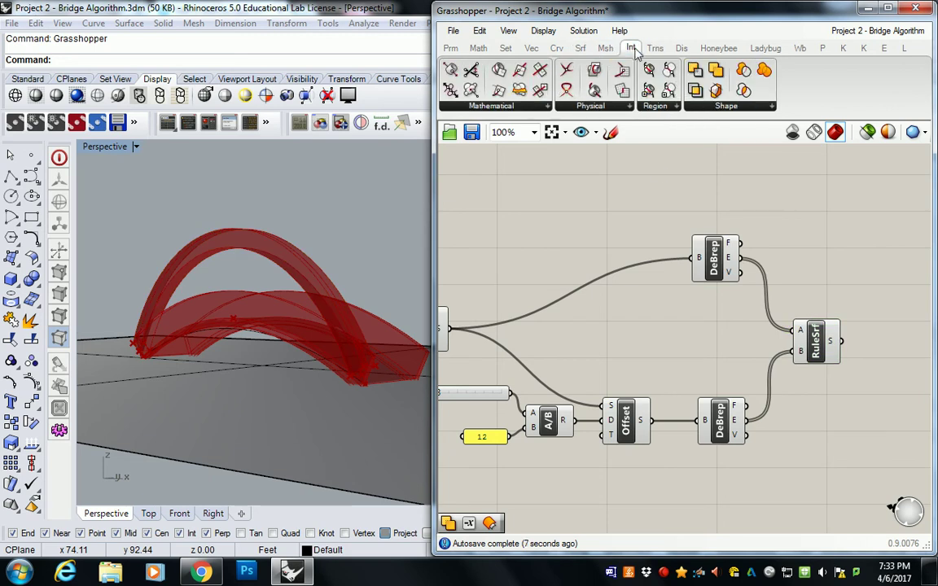
left_click(724, 107)
left_click_drag(717, 133, 896, 334)
right_click_drag(895, 335, 826, 331)
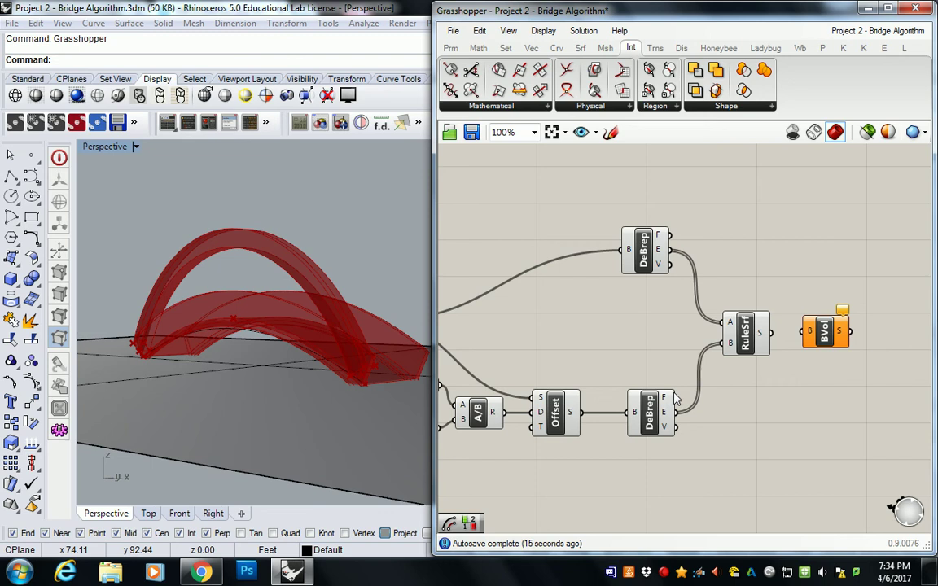
Step: Connect the edge Ruled Surface's S output and both Deconstruct Breps' F outputs to the Boundary Volume's B input
left_click(746, 332)
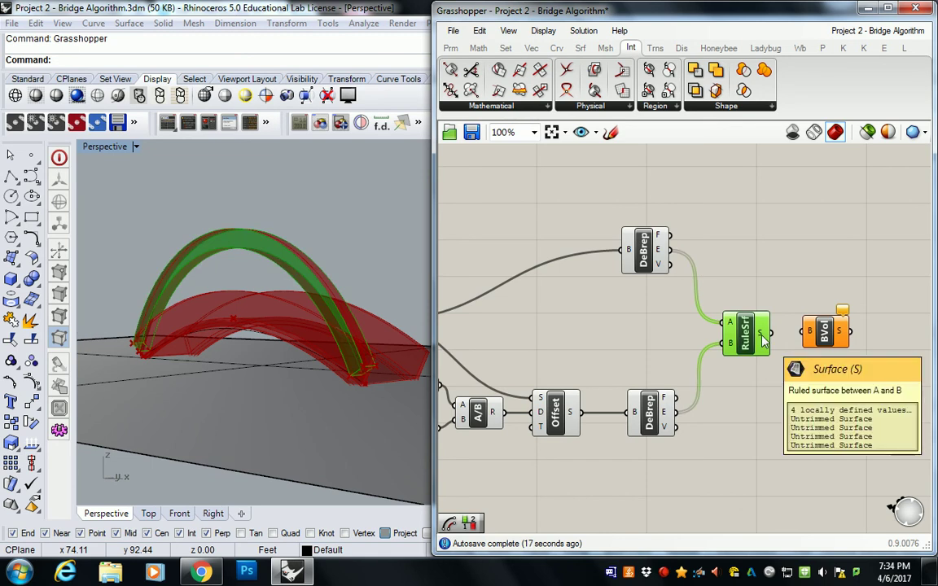
left_click_drag(757, 341, 737, 343)
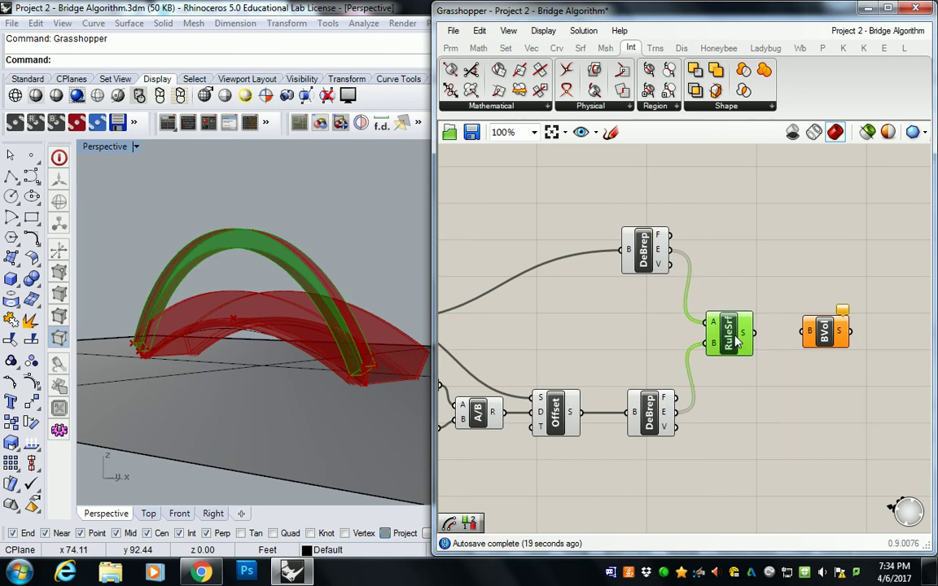
left_click(708, 272)
left_click_drag(669, 236, 807, 328)
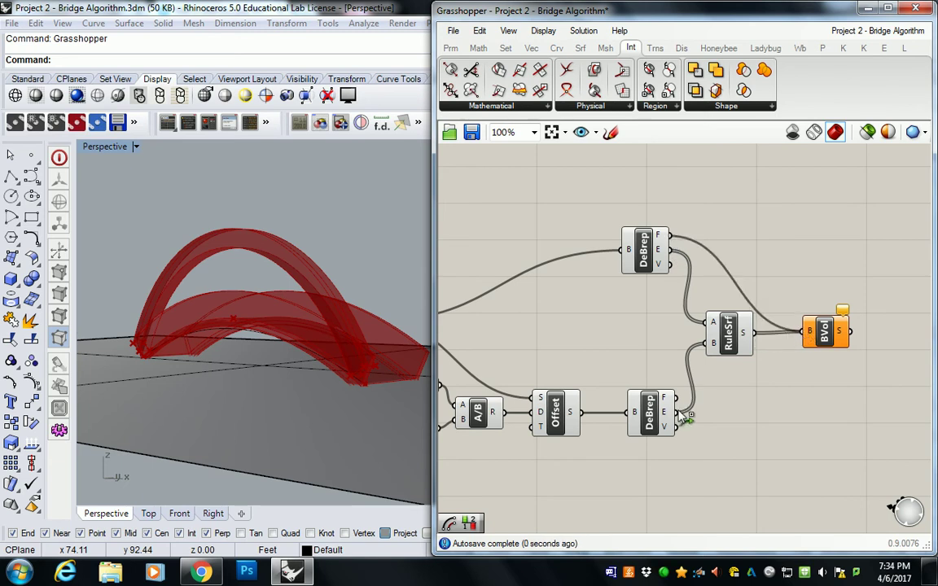
left_click_drag(679, 411, 806, 331)
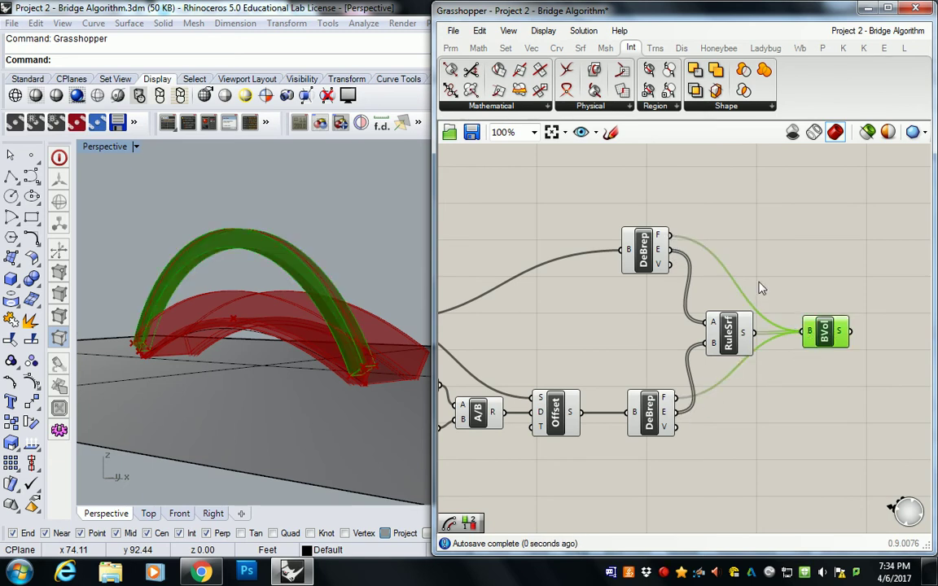
left_click(725, 248)
Step: Turn off the preview of all tall arch components from the Arc to the edge Ruled Surface, leaving the Boundary Volume previewed
scroll(690, 252, "down", 5)
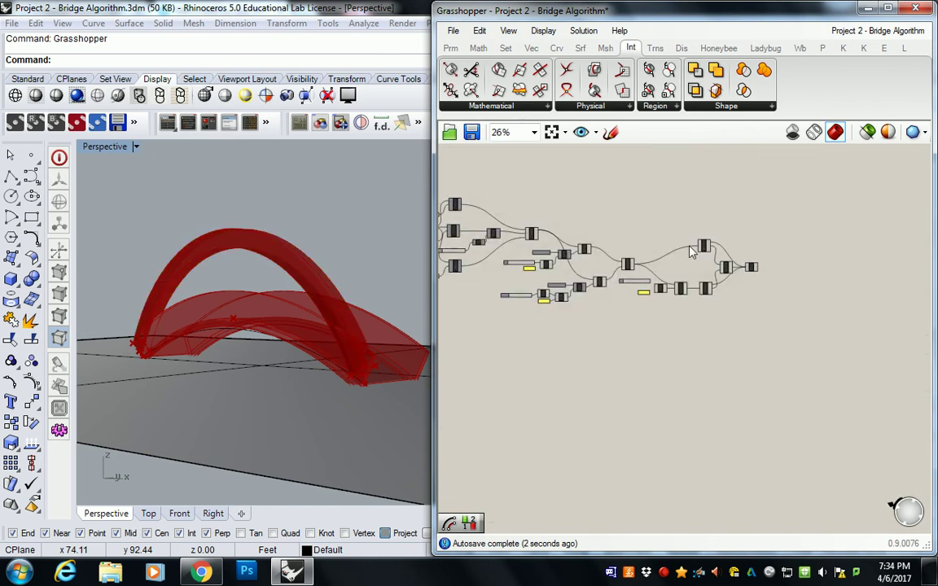
left_click_drag(484, 167, 741, 347)
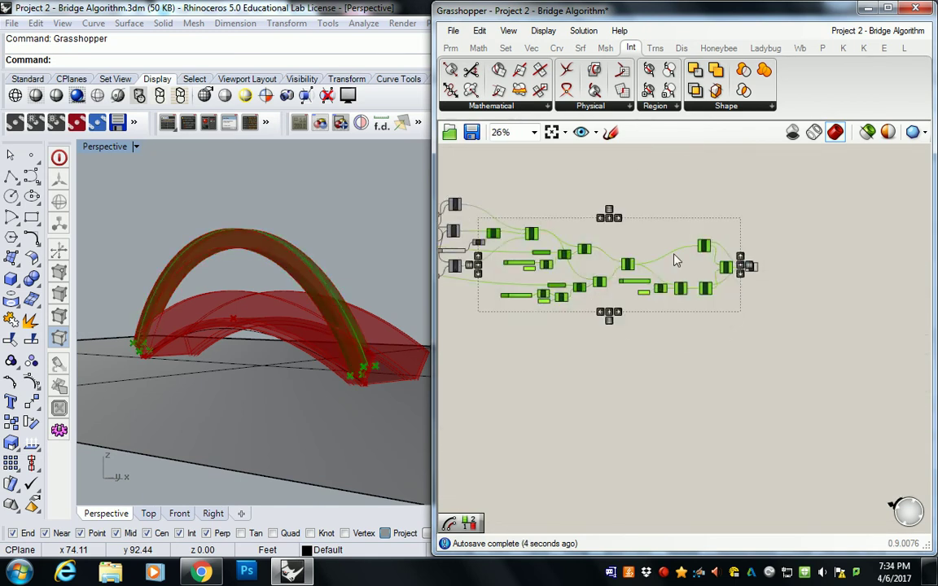
middle_click(675, 255)
left_click(675, 254)
scroll(674, 250, "up", 5)
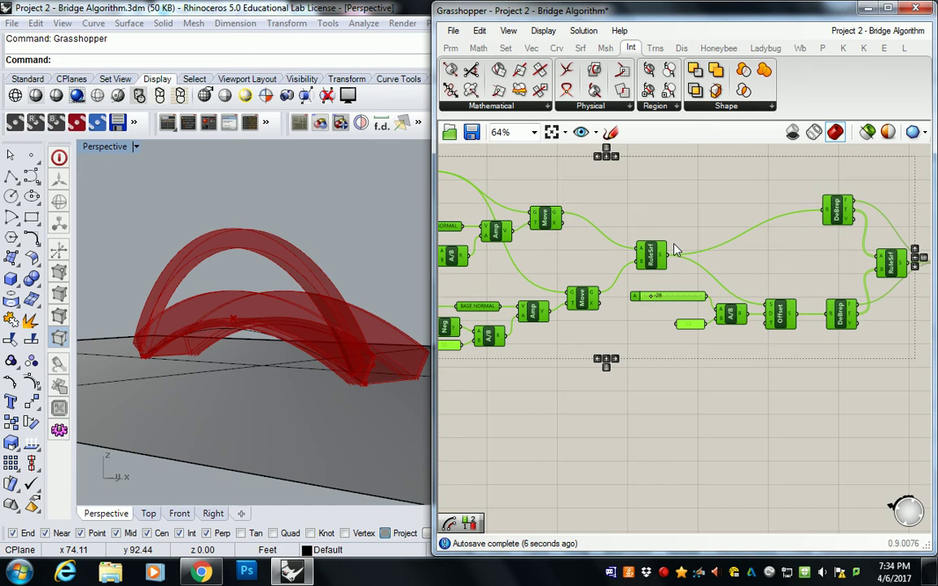
Step: Highlight the Boundary Volume and examine the end of the tall arch's solid in the Perspective viewport
left_click(779, 217)
right_click_drag(780, 217, 700, 219)
left_click(877, 266)
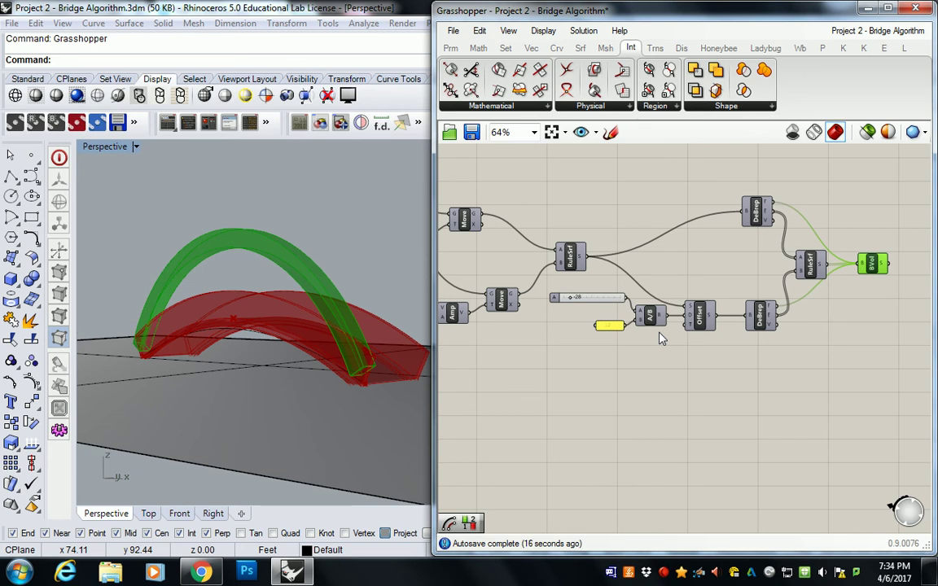
right_click_drag(178, 320, 350, 370)
scroll(222, 353, "down", 5)
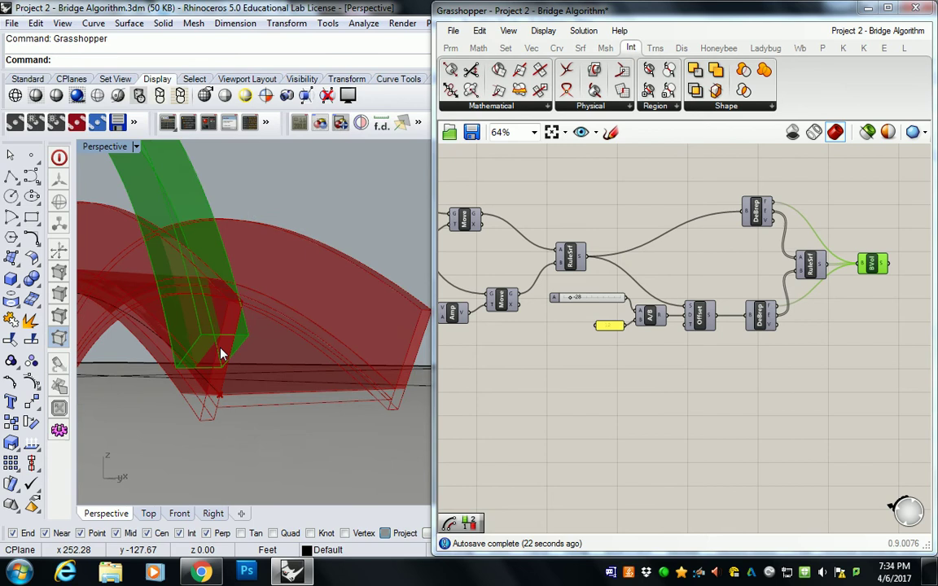
scroll(219, 354, "down", 2)
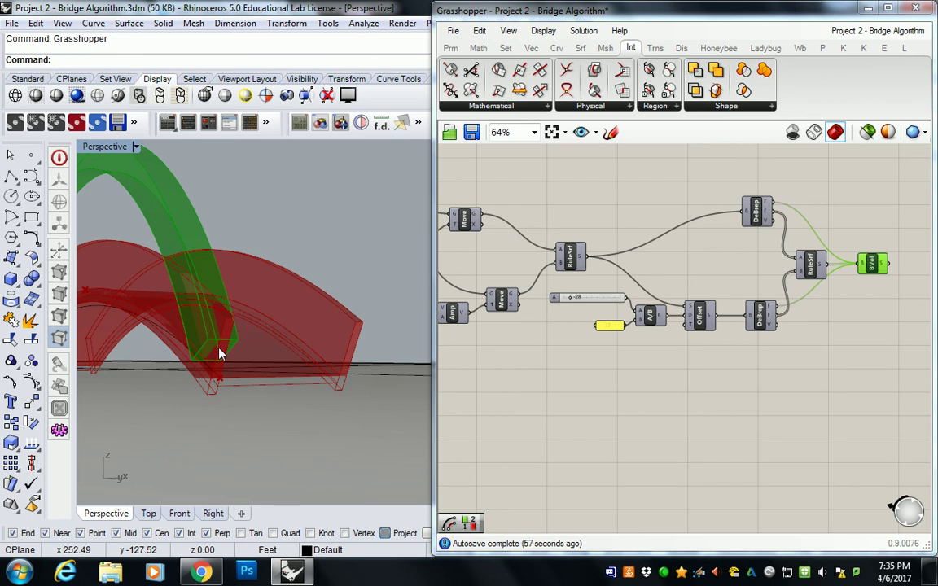
Step: Turn on the edge Ruled Surface's preview and hide the Boundary Volume to show only the surfaces closing the arch's sides
left_click(744, 259)
left_click(810, 265)
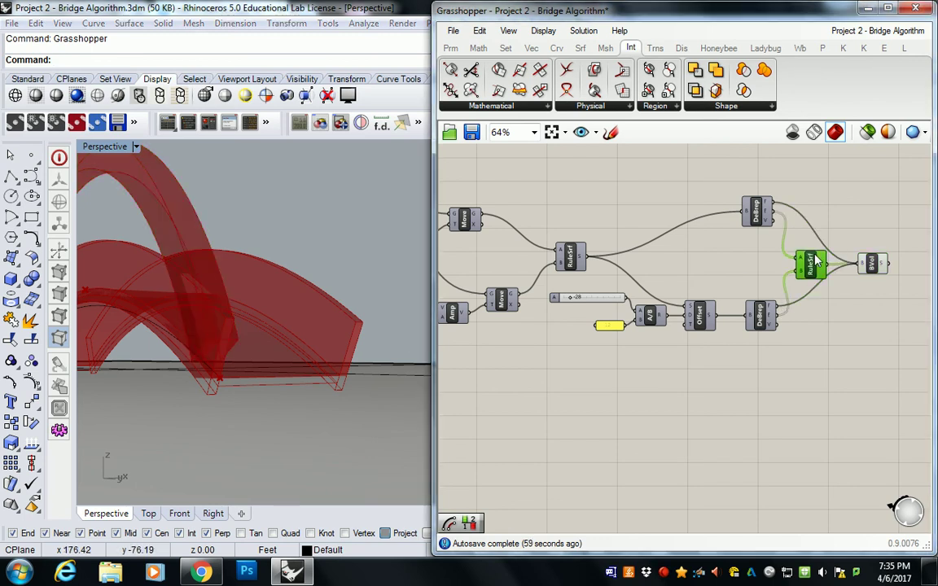
right_click(810, 265)
left_click(806, 283)
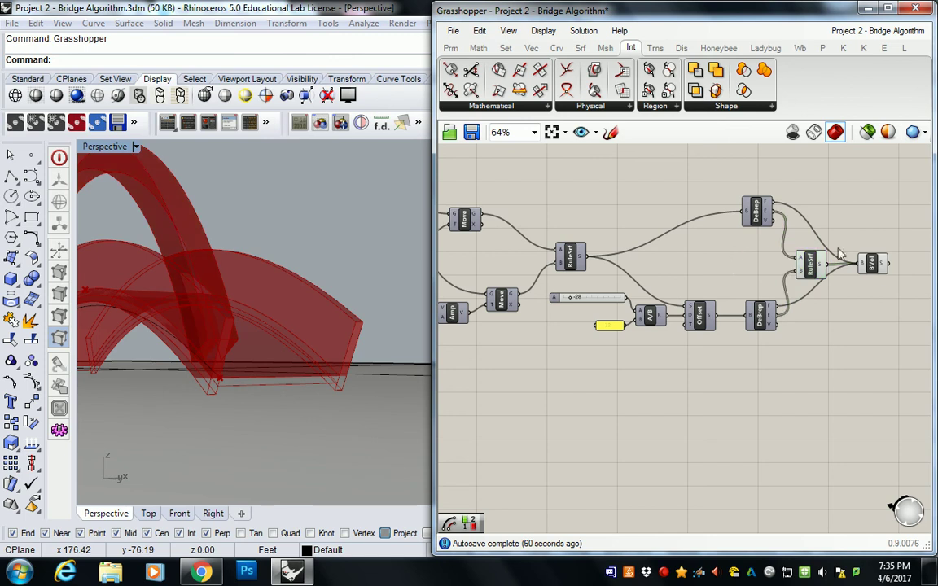
left_click(873, 262)
right_click(873, 262)
left_click(872, 301)
right_click_drag(342, 244, 293, 252)
left_click(706, 249)
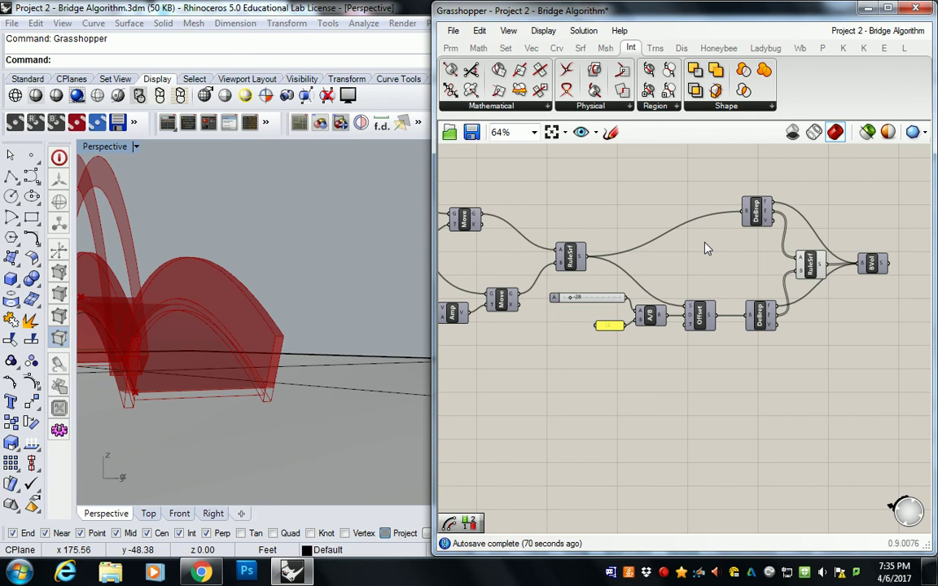
Step: Turn the Boundary Volume's preview back on and hide the edge Ruled Surface
left_click(870, 263)
right_click(875, 264)
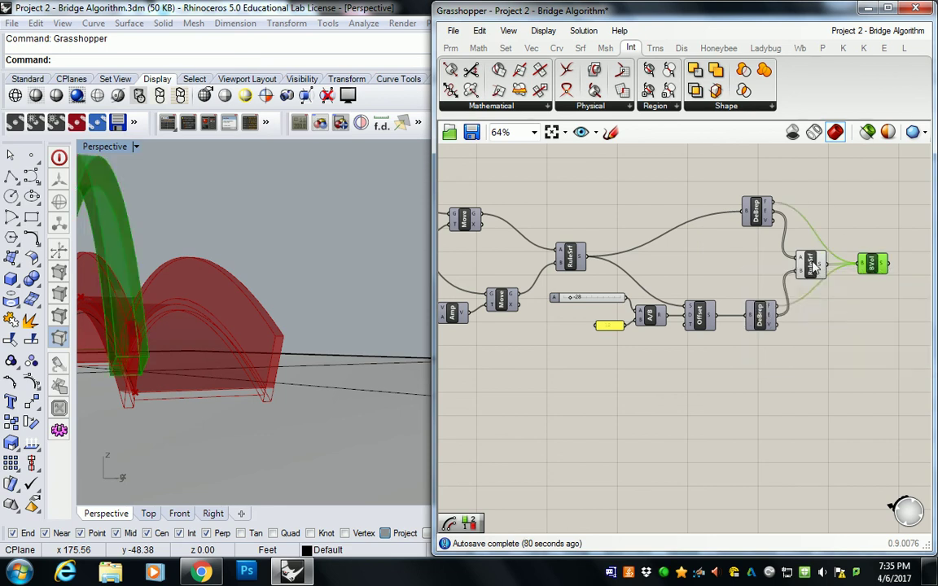
left_click(813, 267)
right_click(812, 267)
left_click(802, 298)
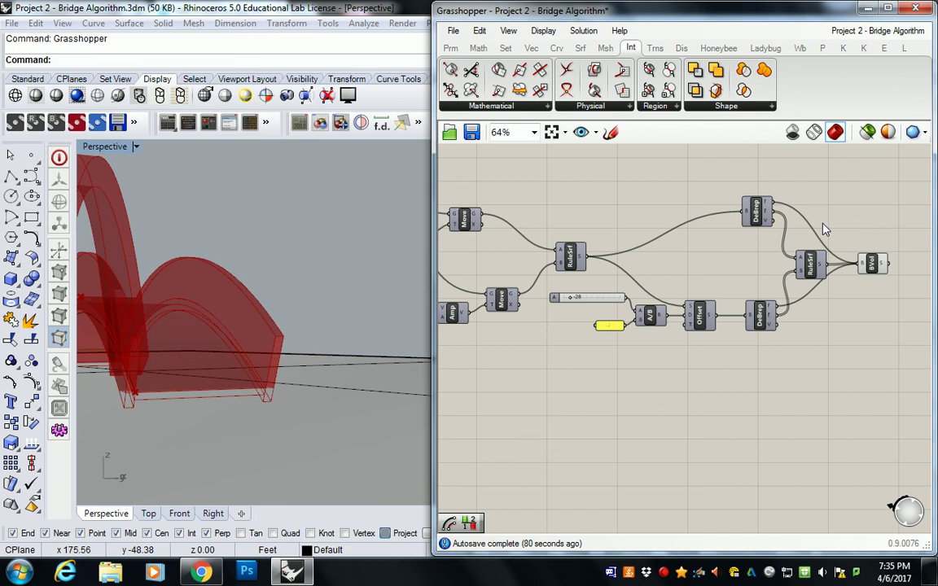
Step: Widen the Grasshopper window and frame the components after the Arc together with the whole bridge in the viewport
scroll(693, 219, "down", 5)
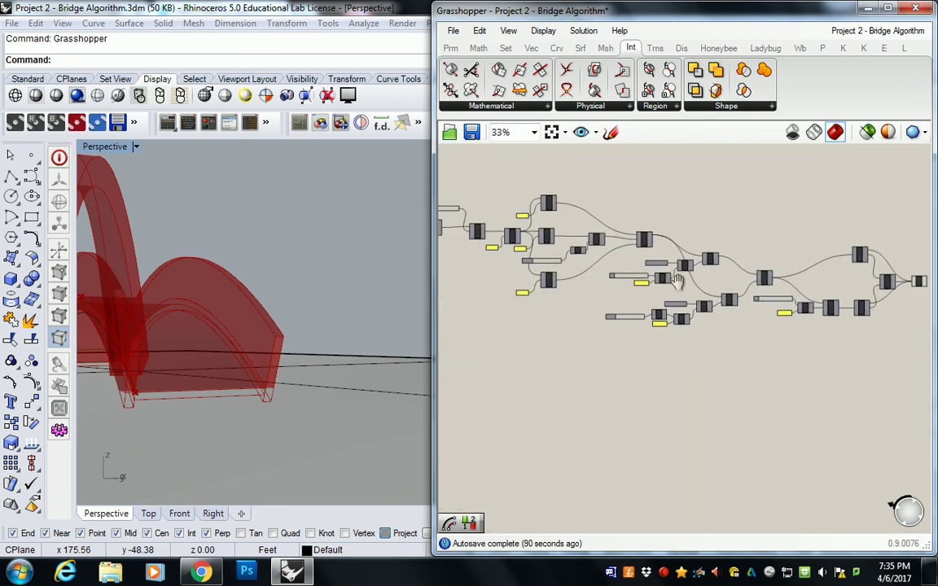
scroll(625, 255, "up", 5)
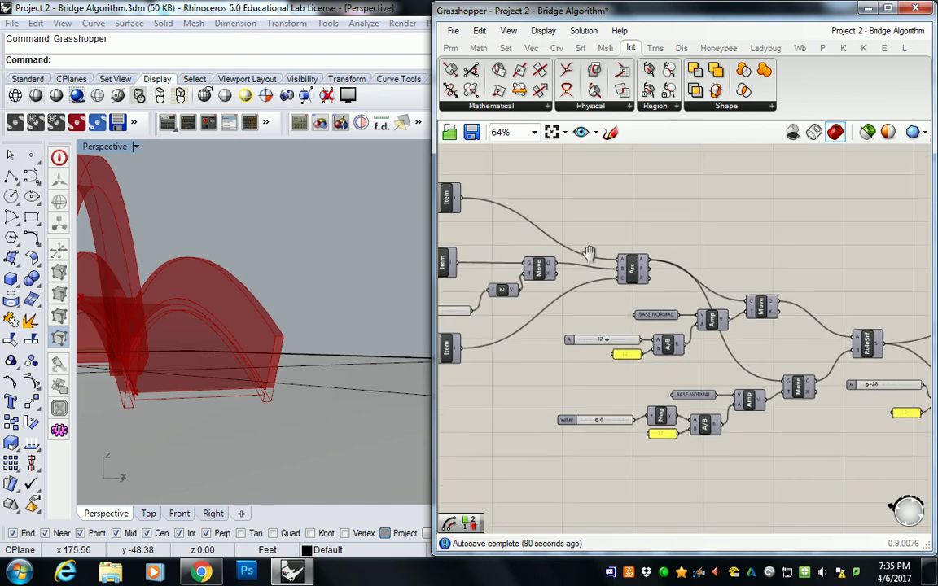
right_click_drag(709, 258, 567, 237)
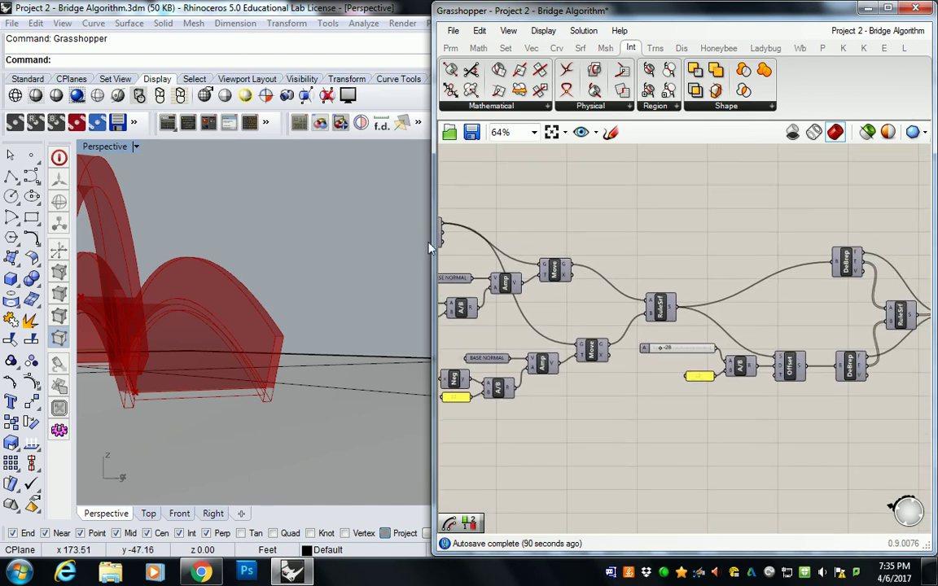
left_click_drag(431, 246, 325, 246)
right_click_drag(245, 252, 218, 287)
right_click_drag(519, 222, 595, 246)
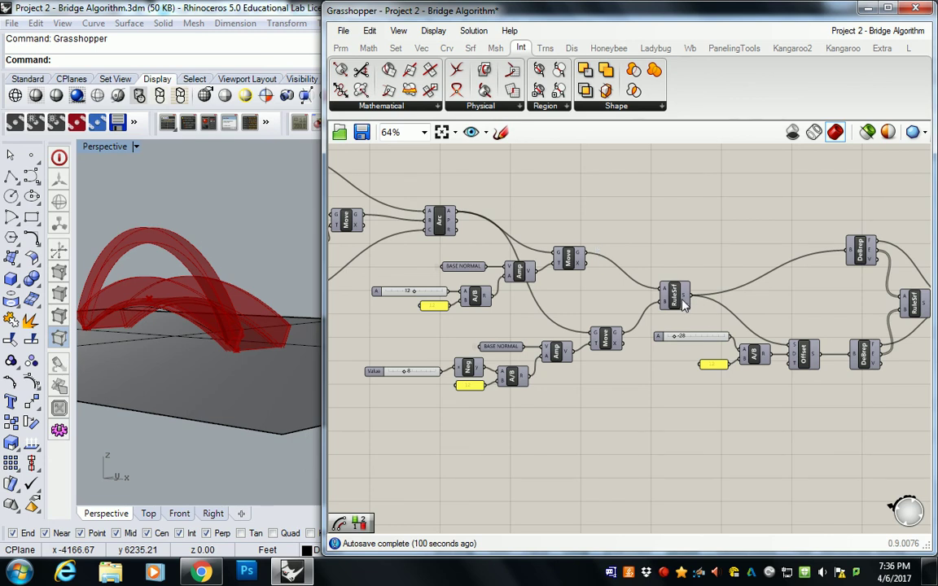
Step: Turn on the previews of the two Move components that offset the arc and inspect their curves on the arch
left_click(674, 295)
left_click(570, 257)
right_click(580, 256)
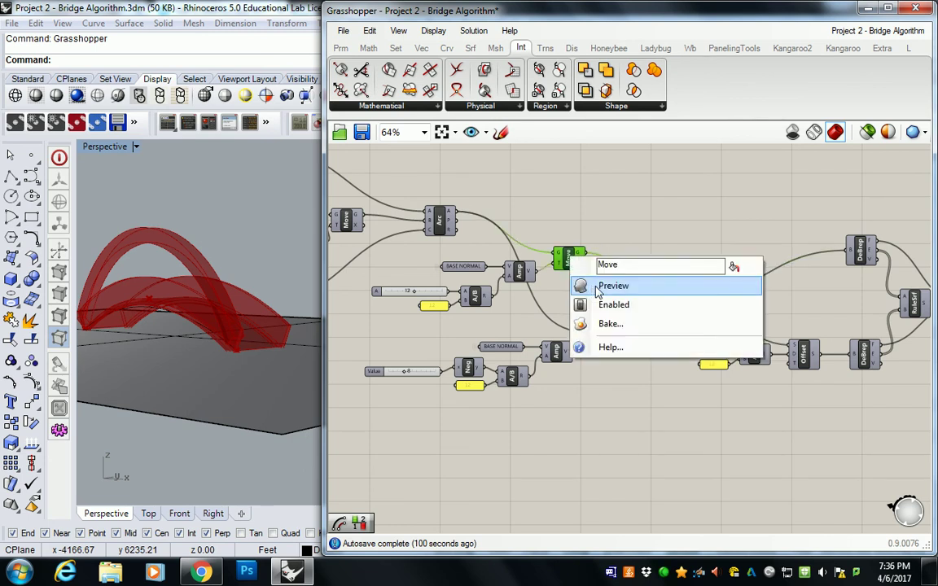
key("Escape")
left_click(606, 336)
right_click(606, 337)
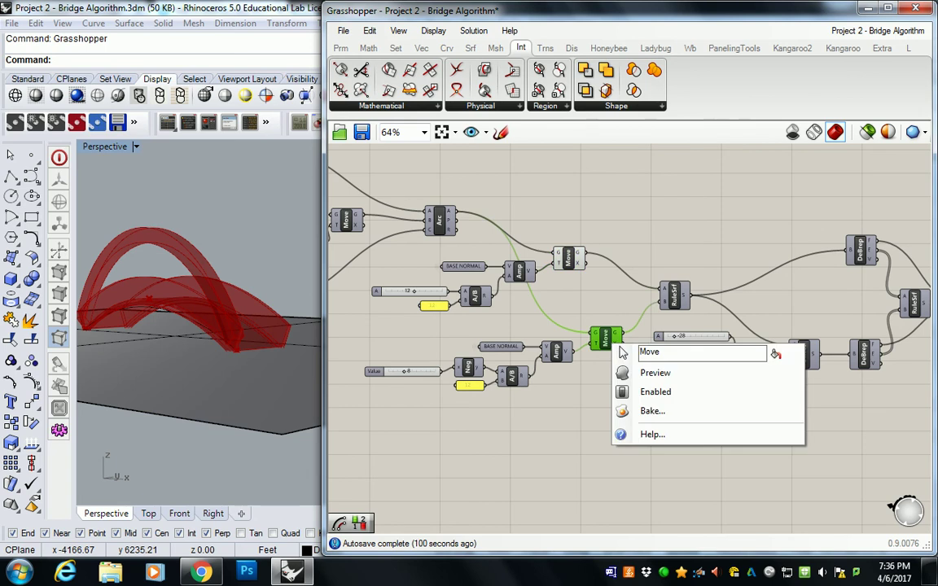
key("Escape")
mouse_move(243, 312)
right_mouse_down()
mouse_move(260, 319)
mouse_move(272, 310)
mouse_move(215, 316)
mouse_move(245, 279)
mouse_move(253, 325)
right_mouse_up()
scroll(258, 322, "down", 4)
scroll(236, 315, "up", 2)
Step: Turn the previews of the two Move components after the Arc back off
left_click(525, 201)
left_click_drag(525, 197, 685, 378)
middle_click(579, 255)
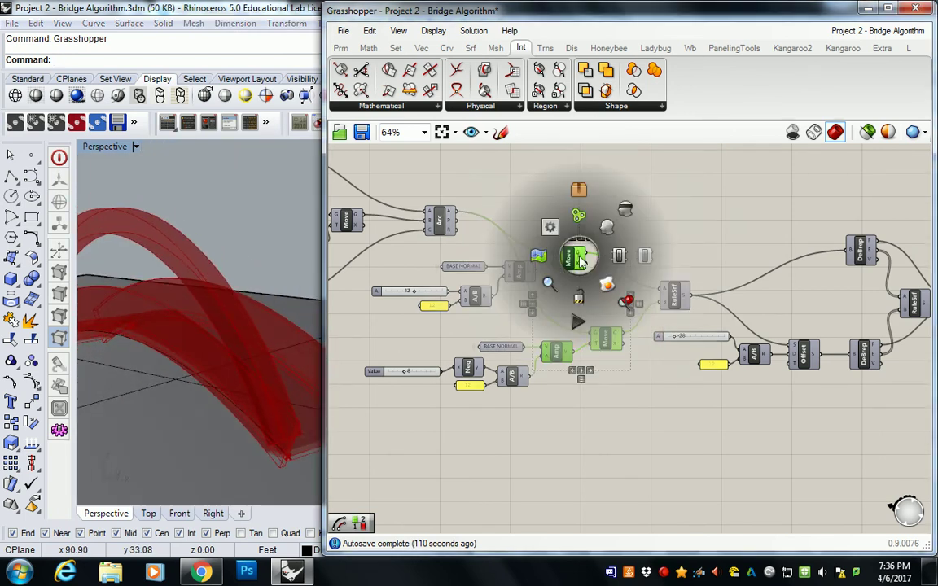
left_click(625, 220)
Step: Turn on the Arc component's preview so its curve shows along the tall arch
left_click(440, 221)
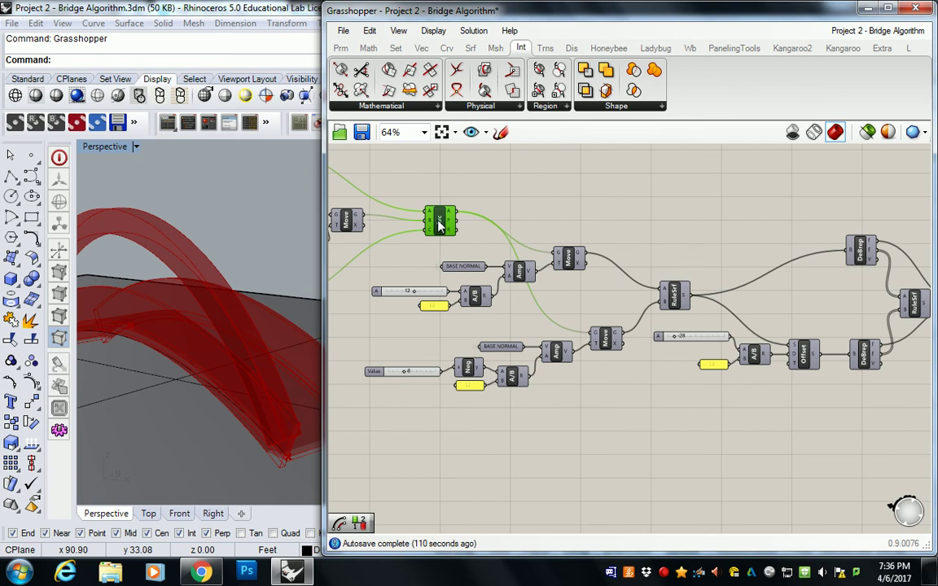
right_click(438, 224)
right_click_drag(186, 318, 209, 311)
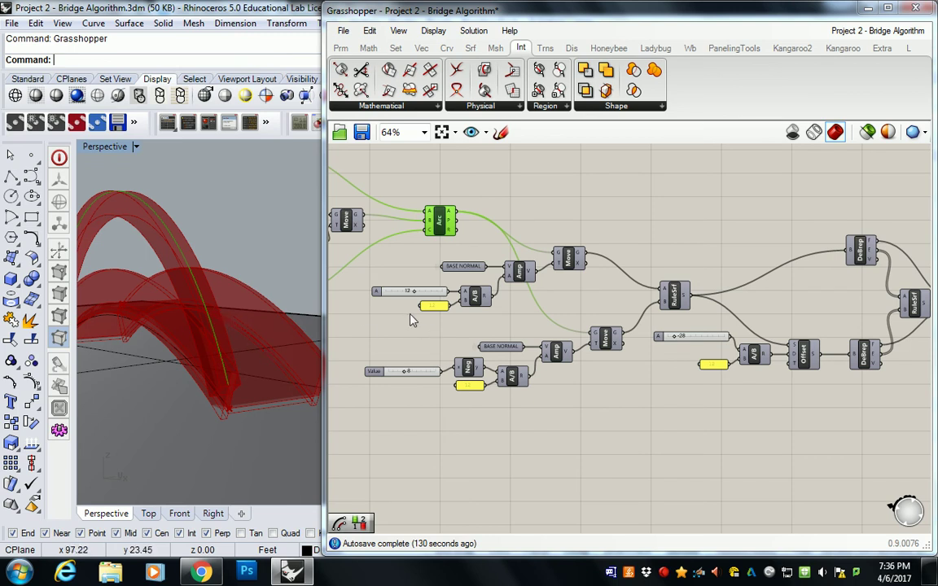
left_click_drag(372, 318, 648, 238)
left_click(367, 432)
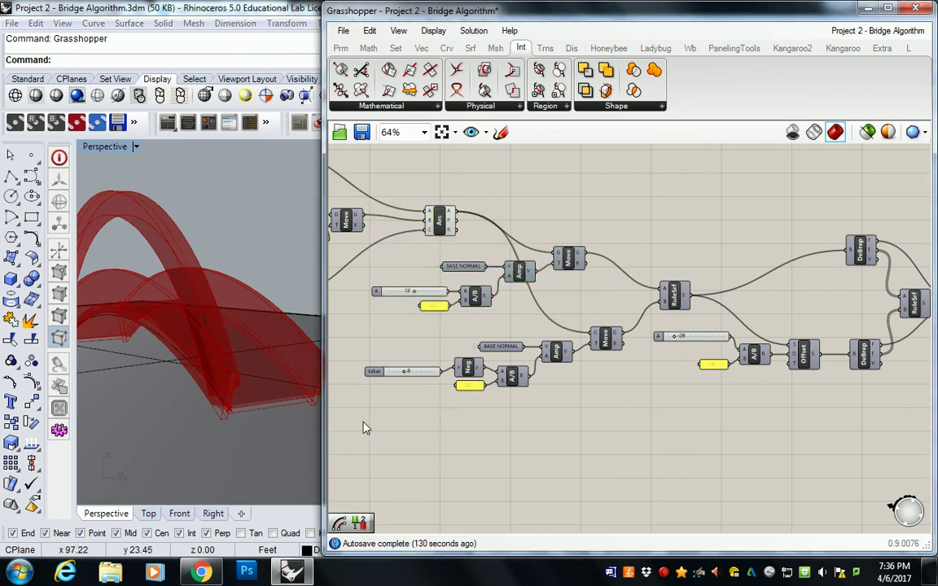
left_click_drag(366, 432, 635, 324)
left_click(634, 324)
Step: Turn on the preview of the Ruled Surface built between the two moved arcs
left_click(675, 296)
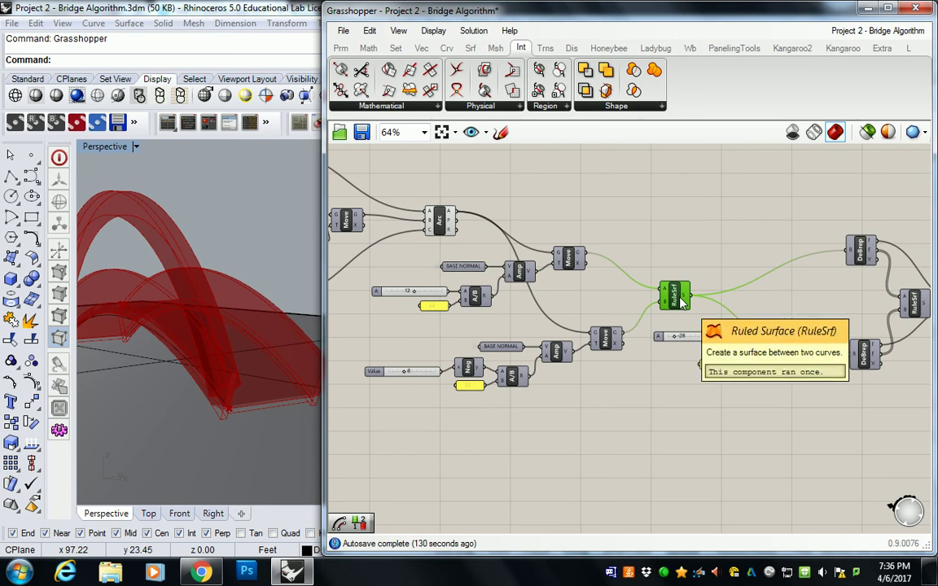
right_click(682, 301)
left_click(758, 330)
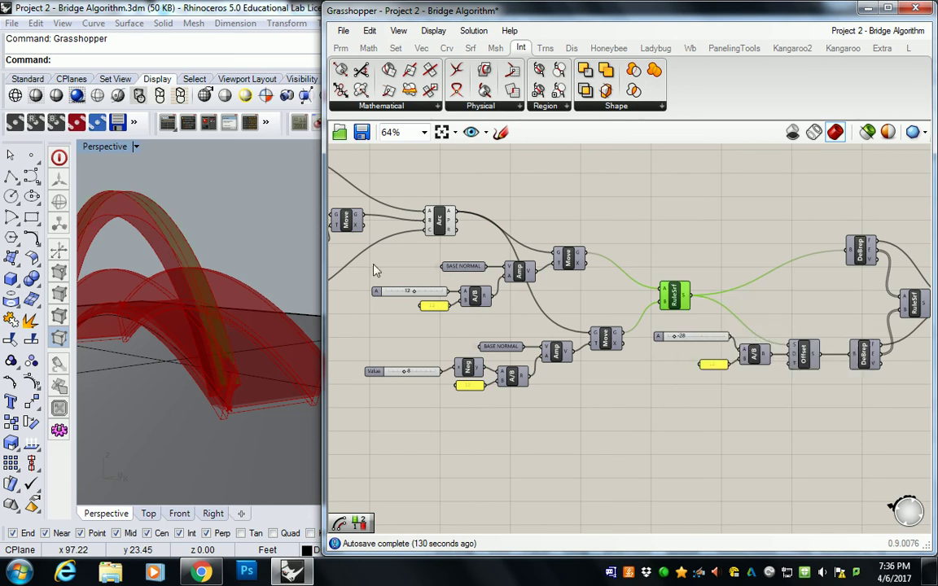
right_click_drag(269, 243, 199, 214)
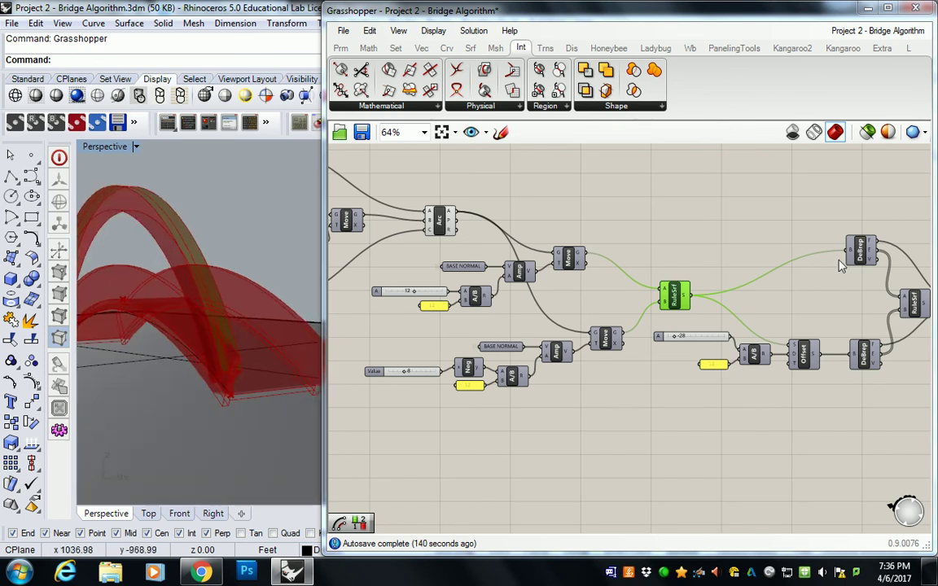
Step: Turn on the Offset Surface component's preview and view the offset face of the tall arch up close
right_click_drag(838, 267, 725, 254)
left_click(640, 253)
right_click(688, 342)
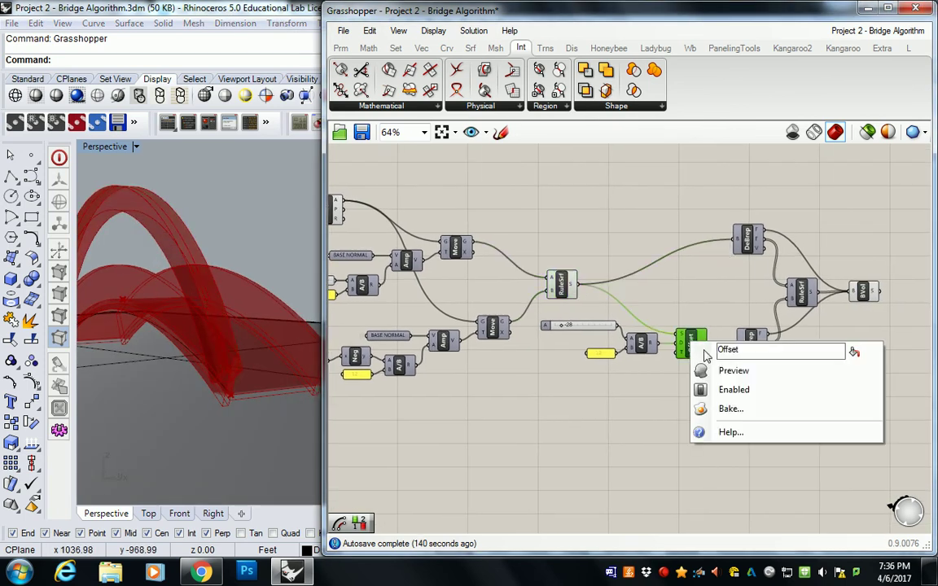
left_click(725, 371)
right_click_drag(219, 269, 159, 250)
Step: Hide the previews of the Offset Surface and the first Ruled Surface, and highlight the Boundary Volume
left_click(670, 245)
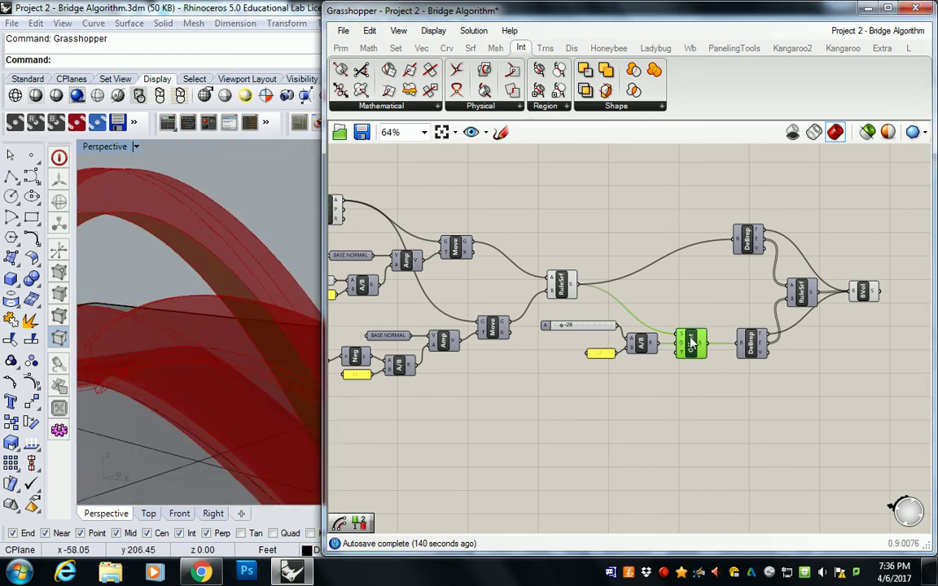
right_click(690, 342)
left_click(749, 369)
right_click(562, 285)
left_click(606, 310)
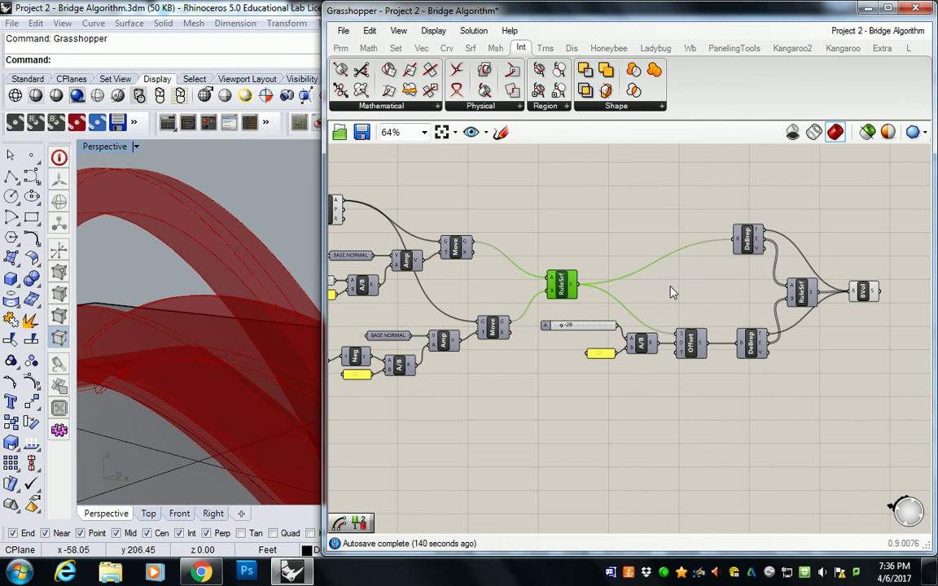
left_click(802, 291)
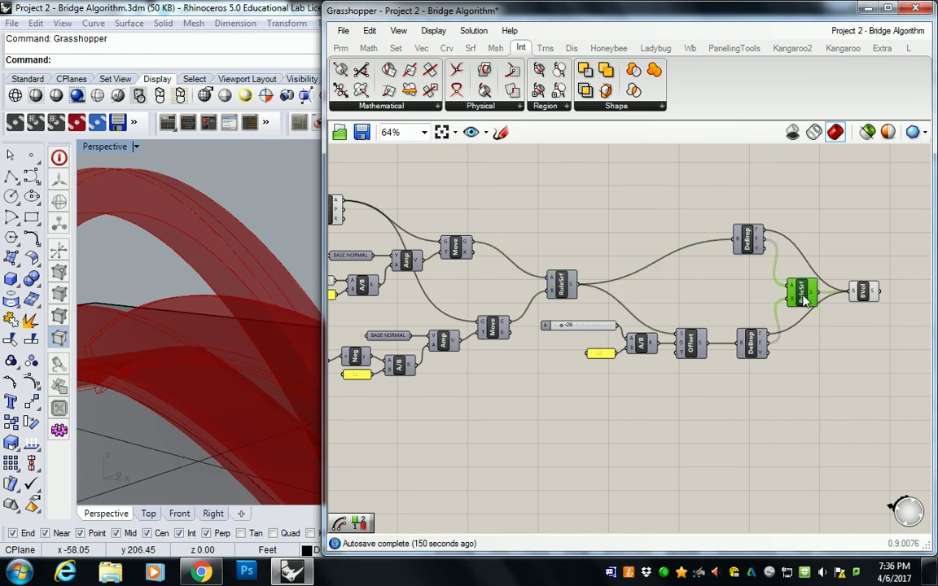
left_click(863, 291)
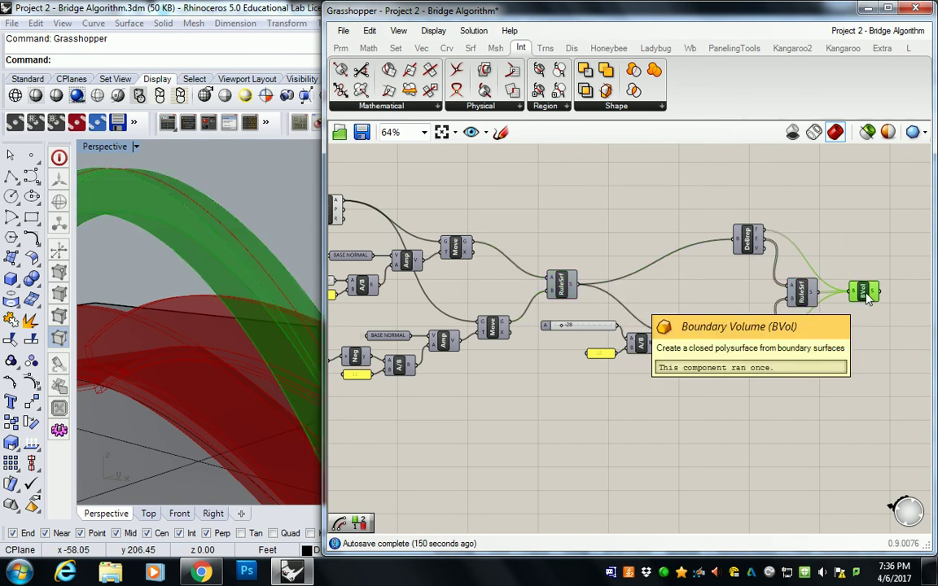